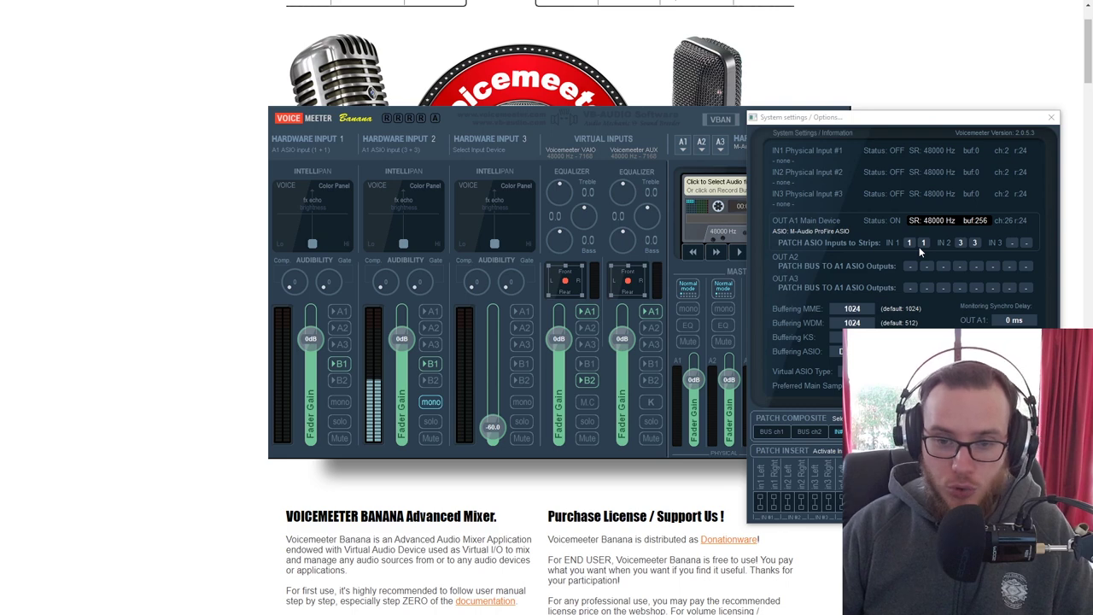
Step: Close the Voicemeeter system settings, switch to Cubase, and check the available ASIO drivers in the studio setup, keeping Voicemeeter Virtual ASIO
click(1054, 123)
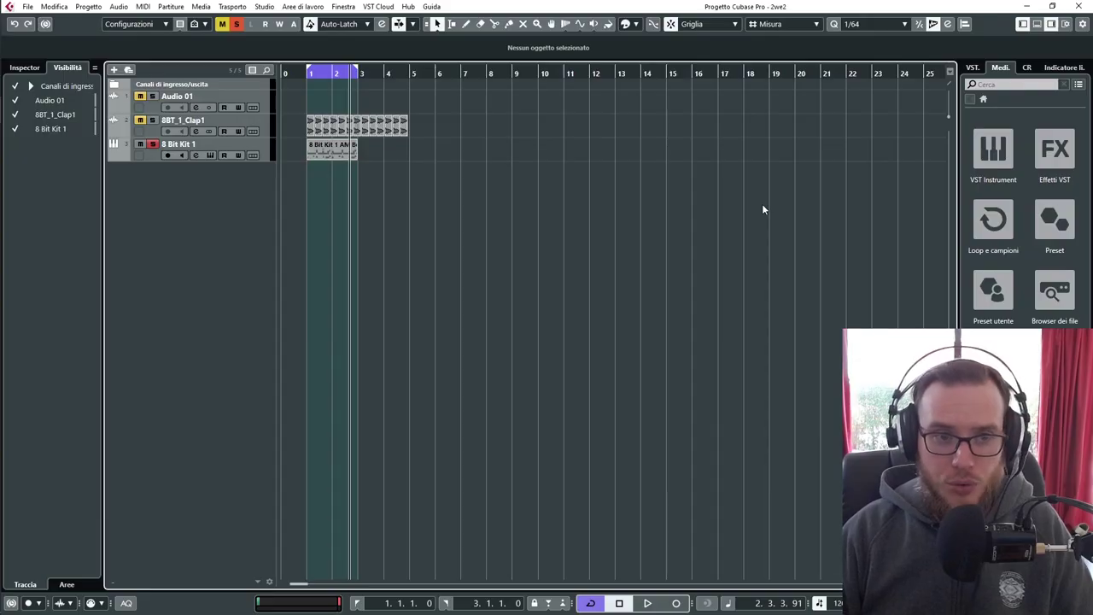
click(232, 6)
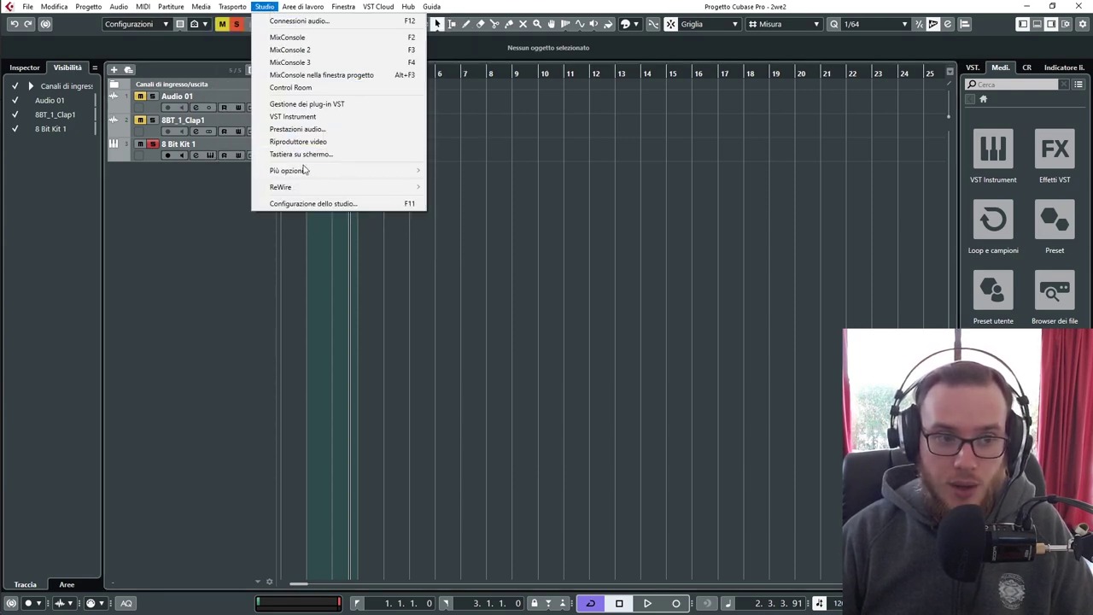
click(313, 203)
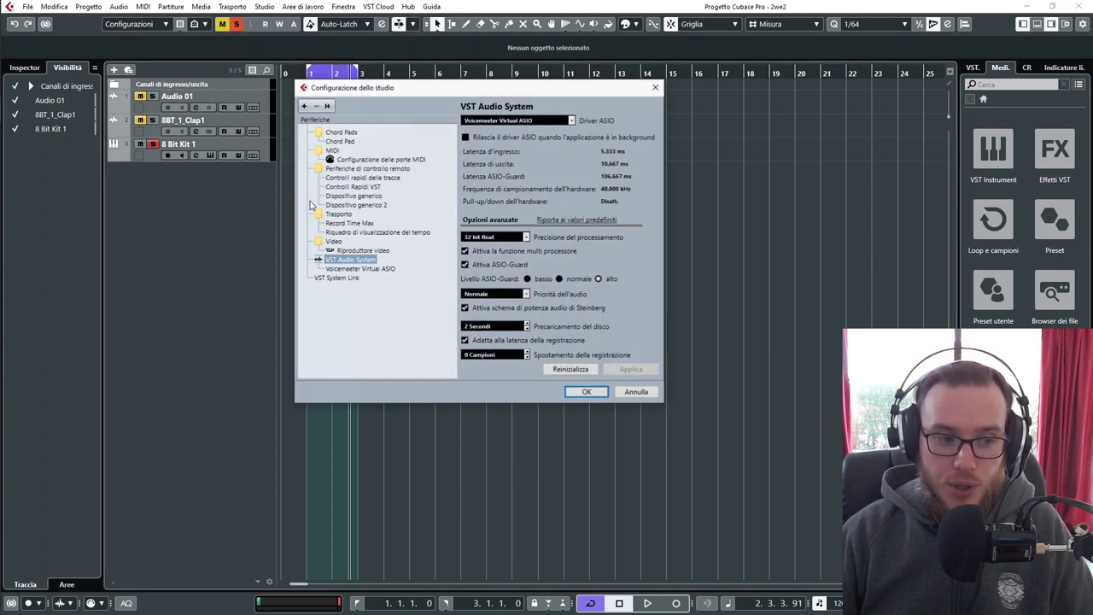
click(531, 124)
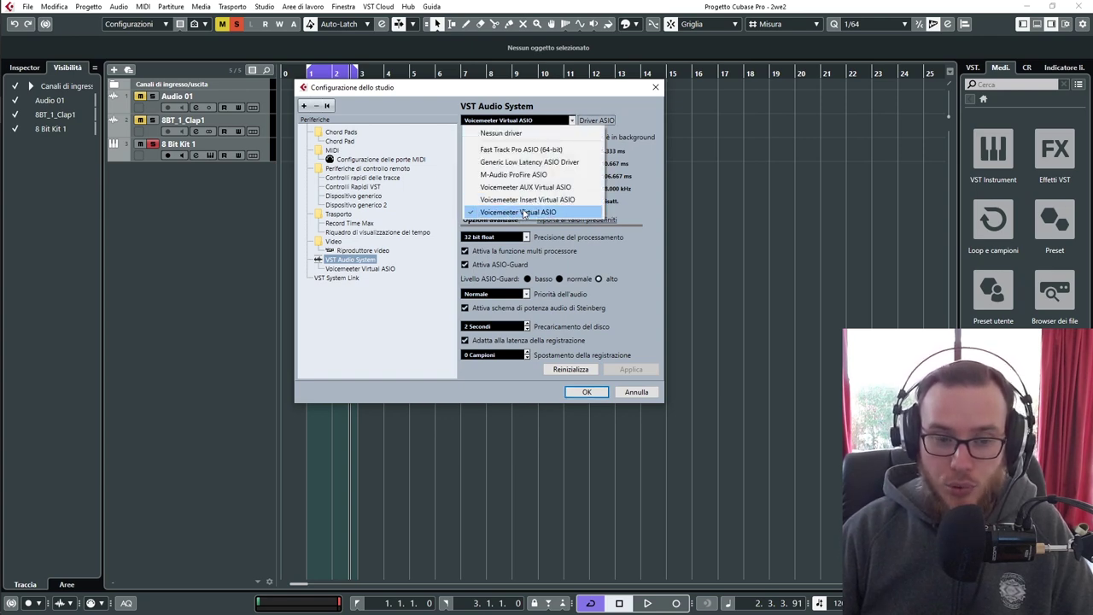
click(549, 91)
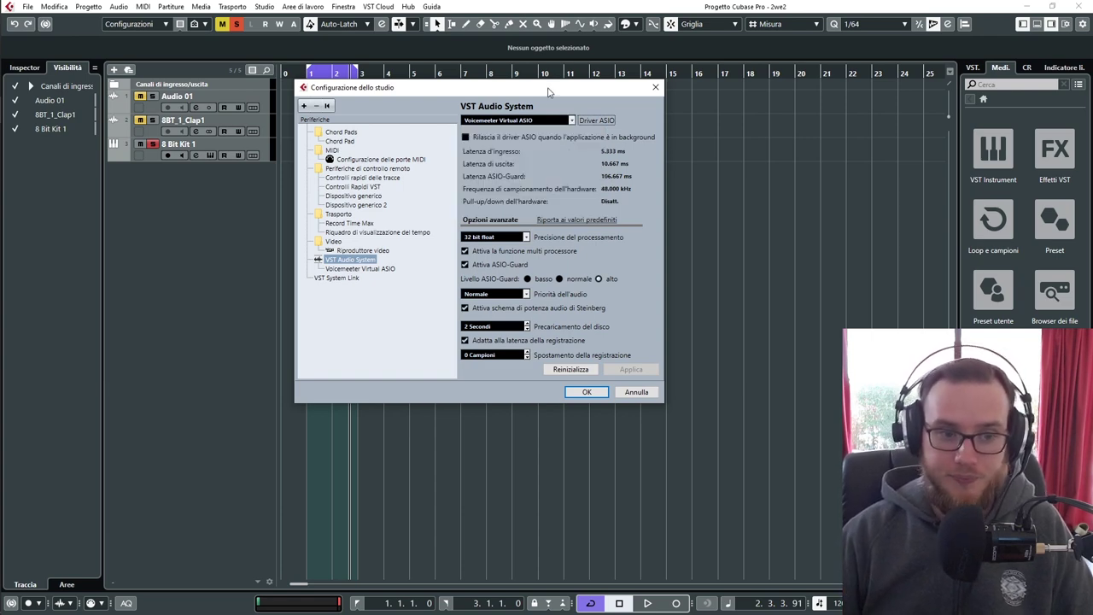
click(586, 392)
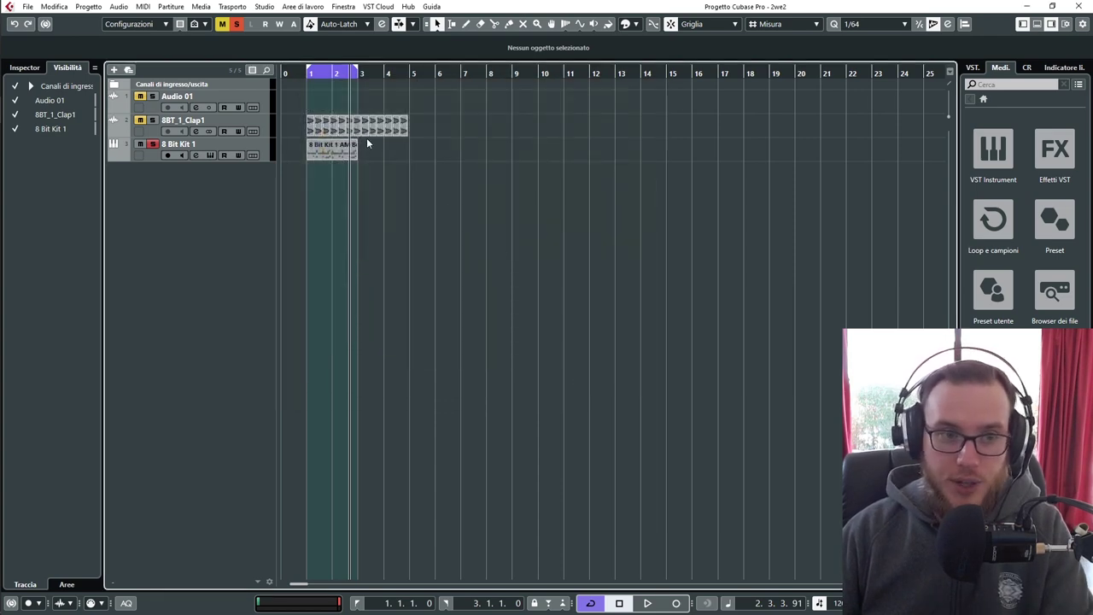
Step: Open the audio connections and review the Control Room device ports available for the left channel of Monitor 1
click(303, 6)
mouse_move(264, 6)
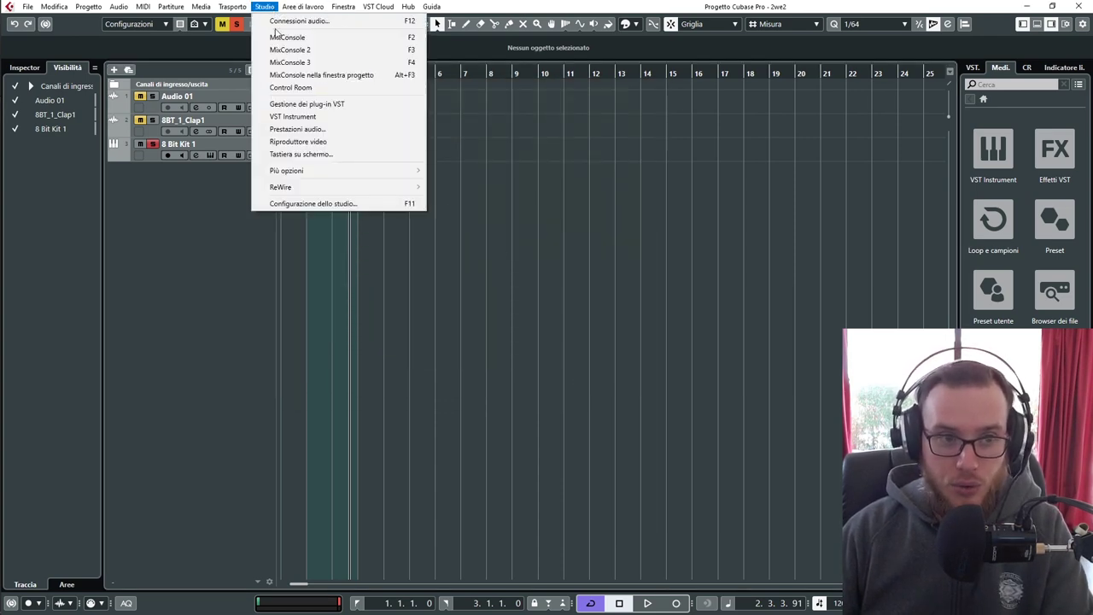
click(288, 20)
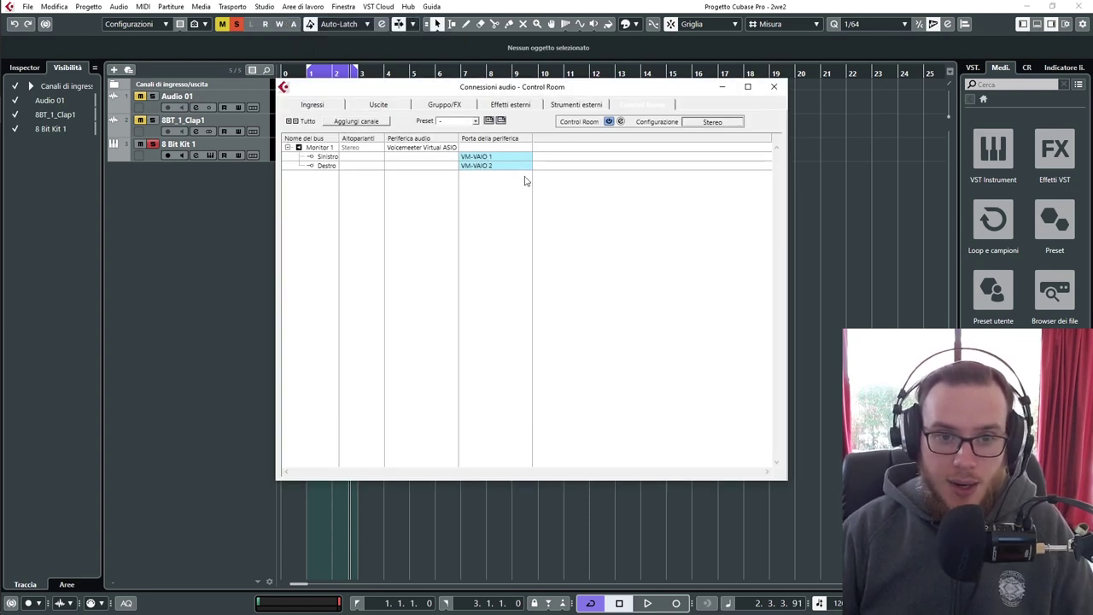
click(479, 162)
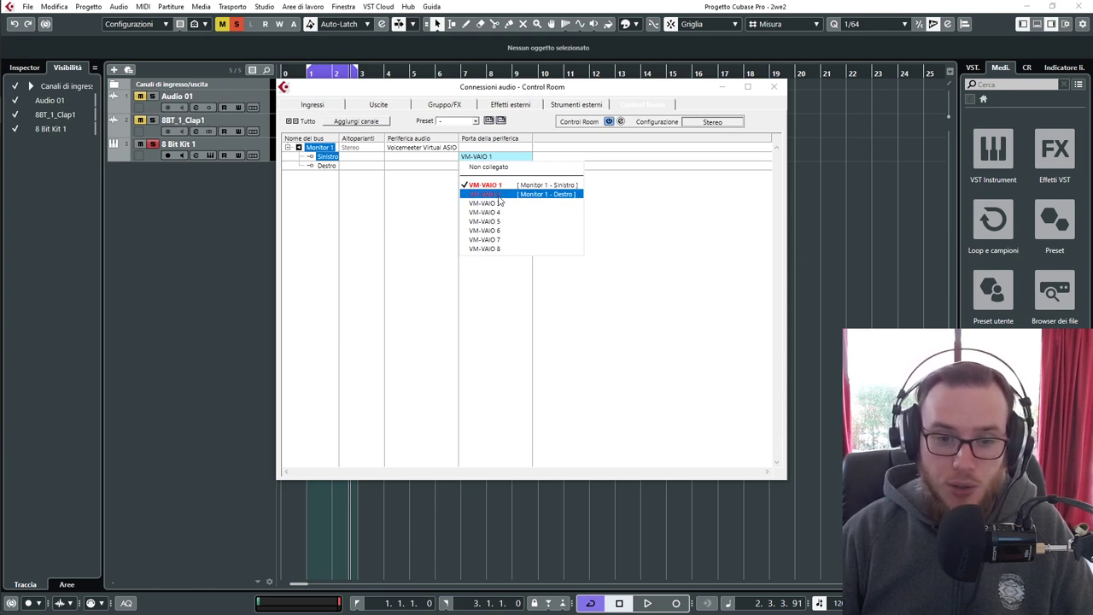
click(320, 110)
Step: Review the input buses and the device ports available for Mono In, then close the audio connections
click(320, 110)
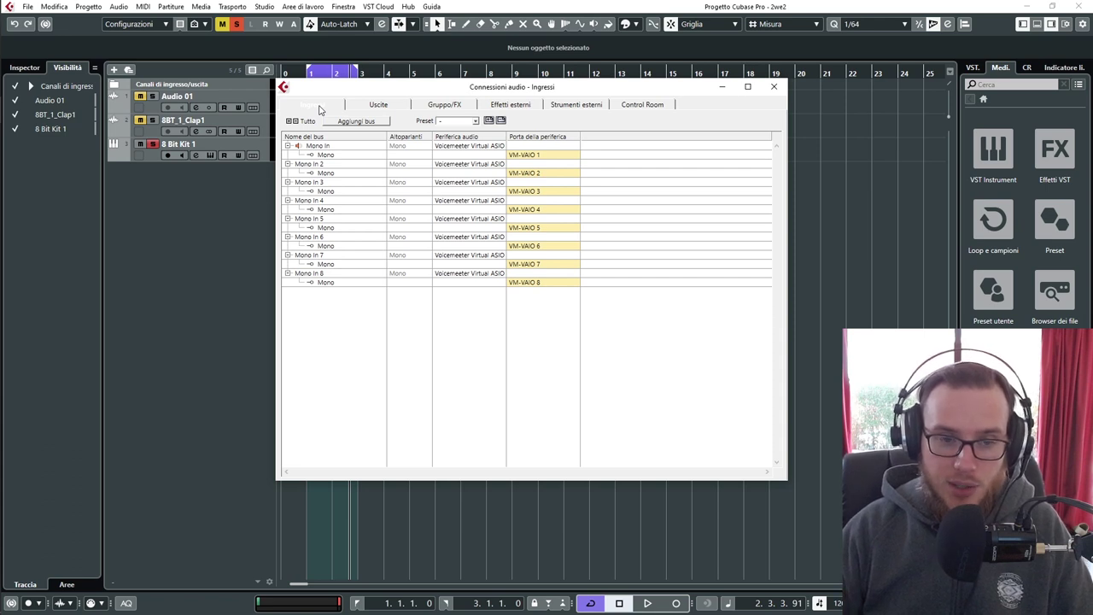
click(527, 157)
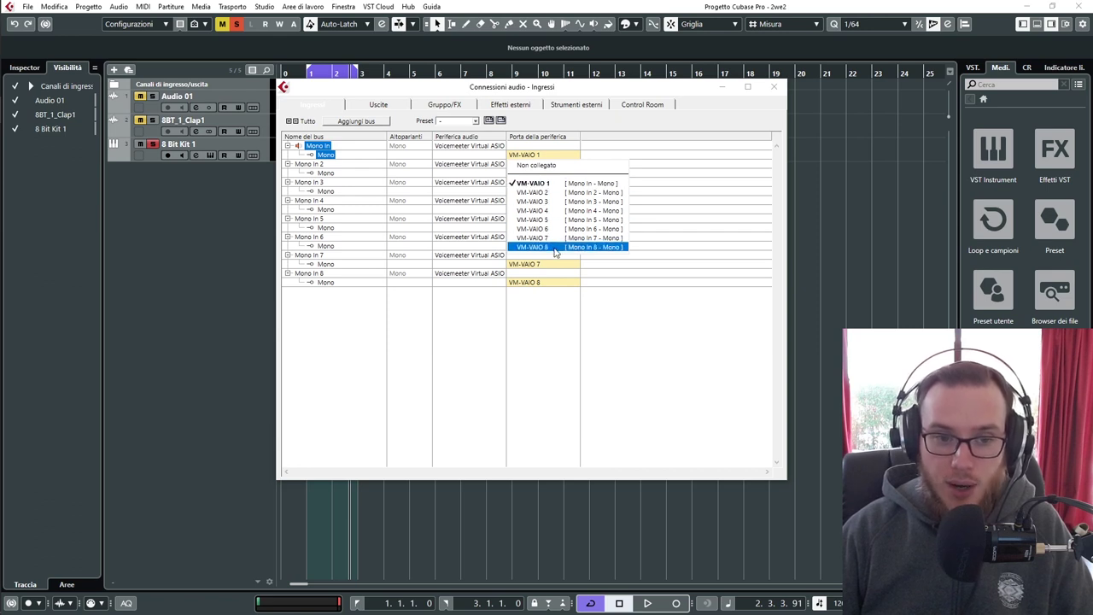
click(631, 357)
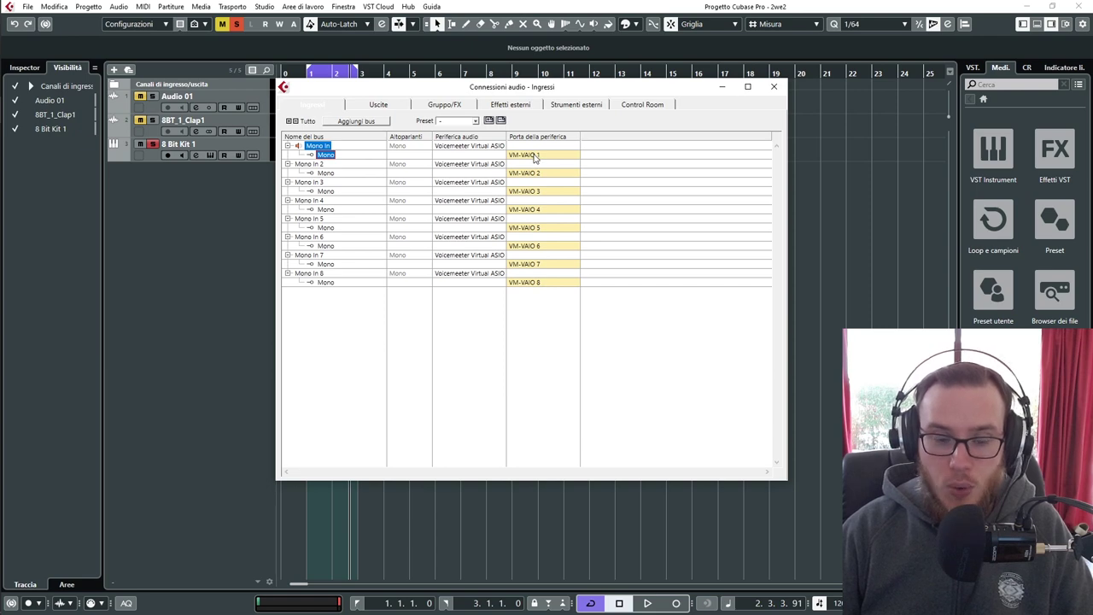
click(774, 87)
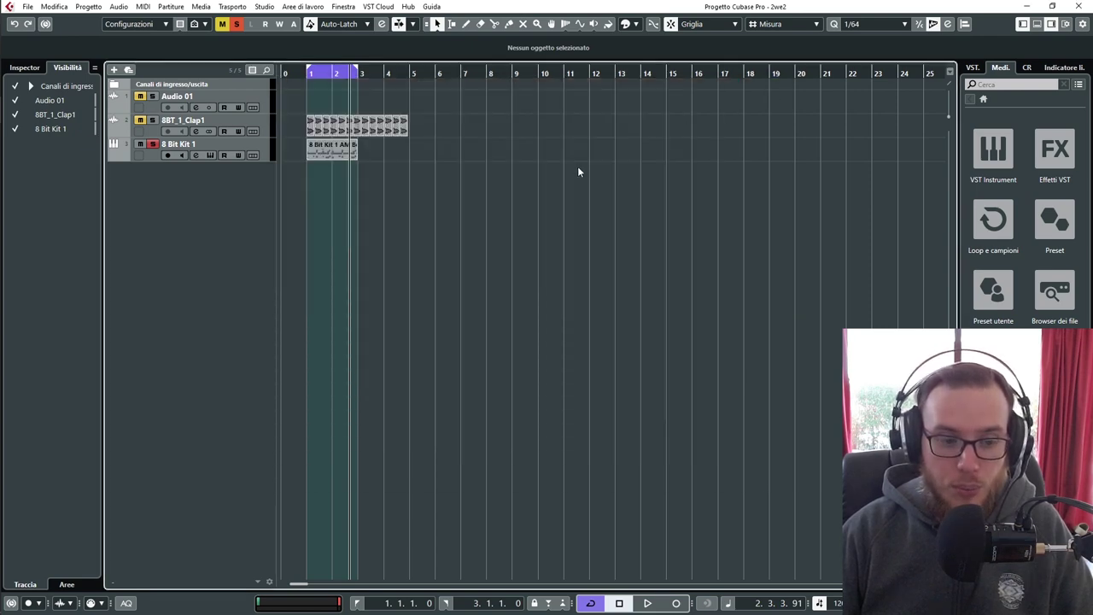
Step: Add one mono audio track with Mono In 2 as its input and Master Stereo as its output
right_click(211, 271)
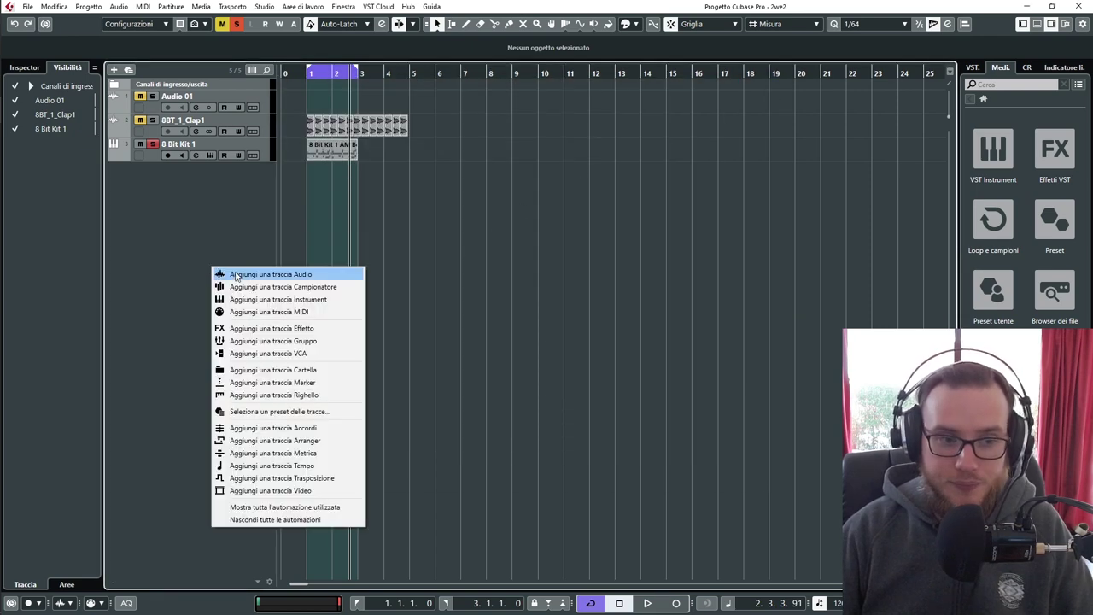
click(248, 277)
click(461, 220)
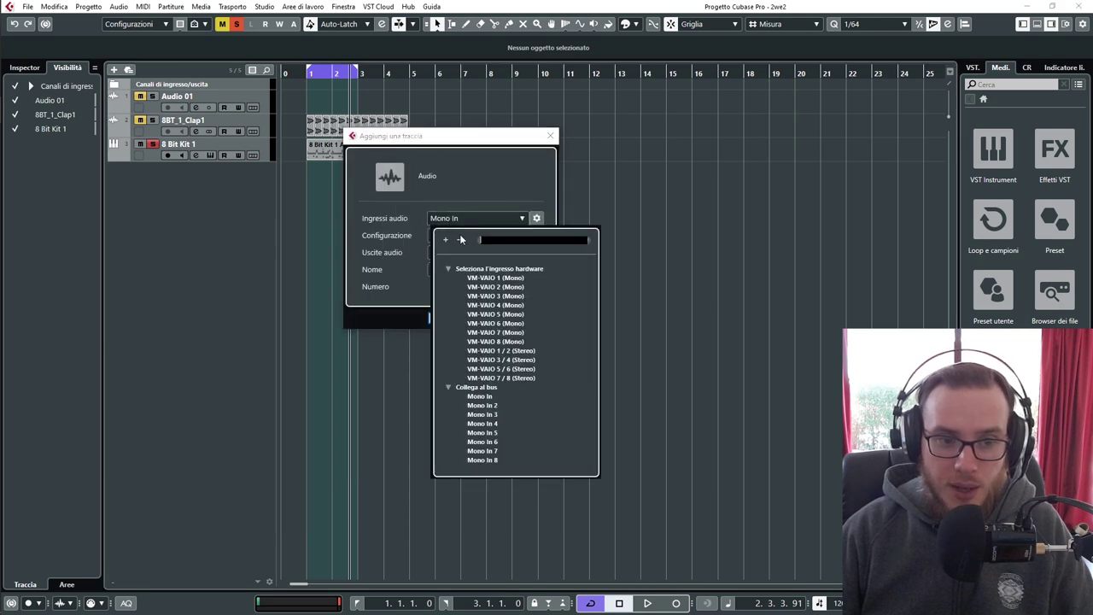
click(483, 405)
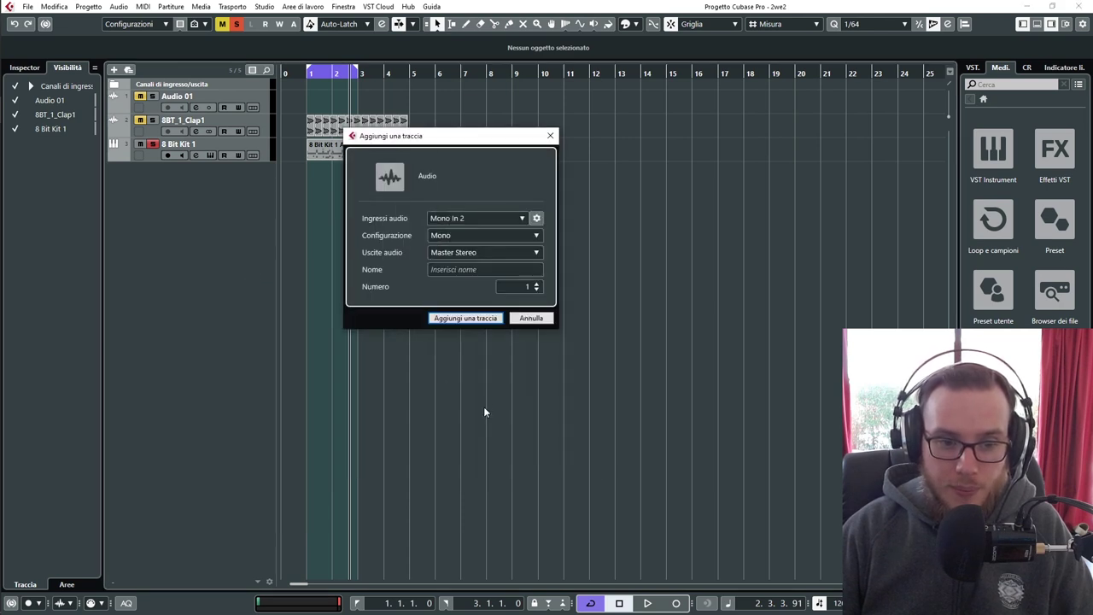
click(465, 317)
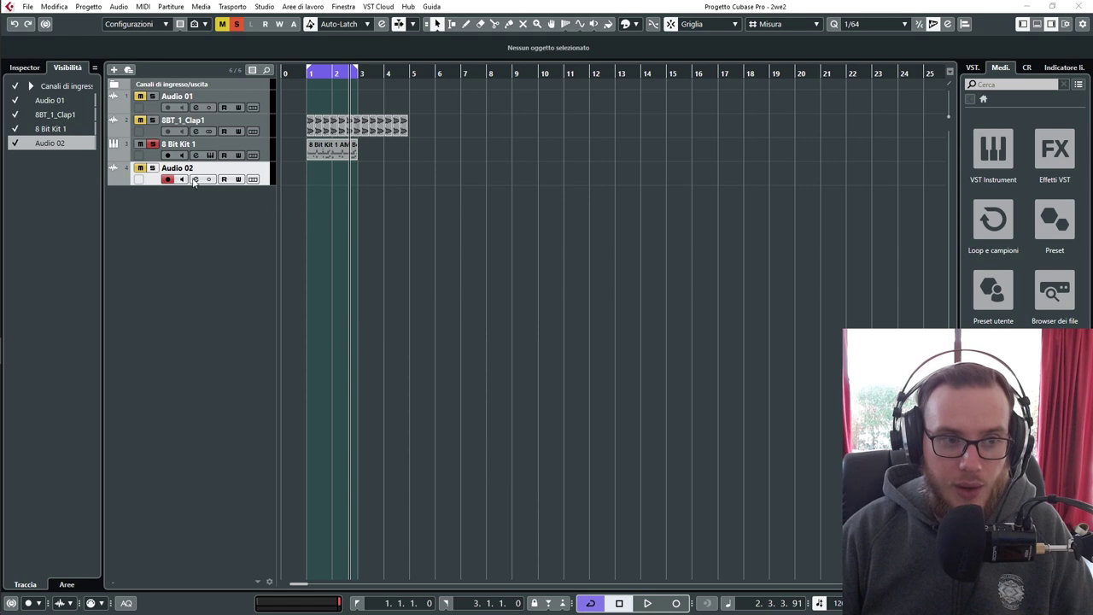
Step: Solo the Audio 02 track and test its input monitoring by turning it on and off again
click(153, 168)
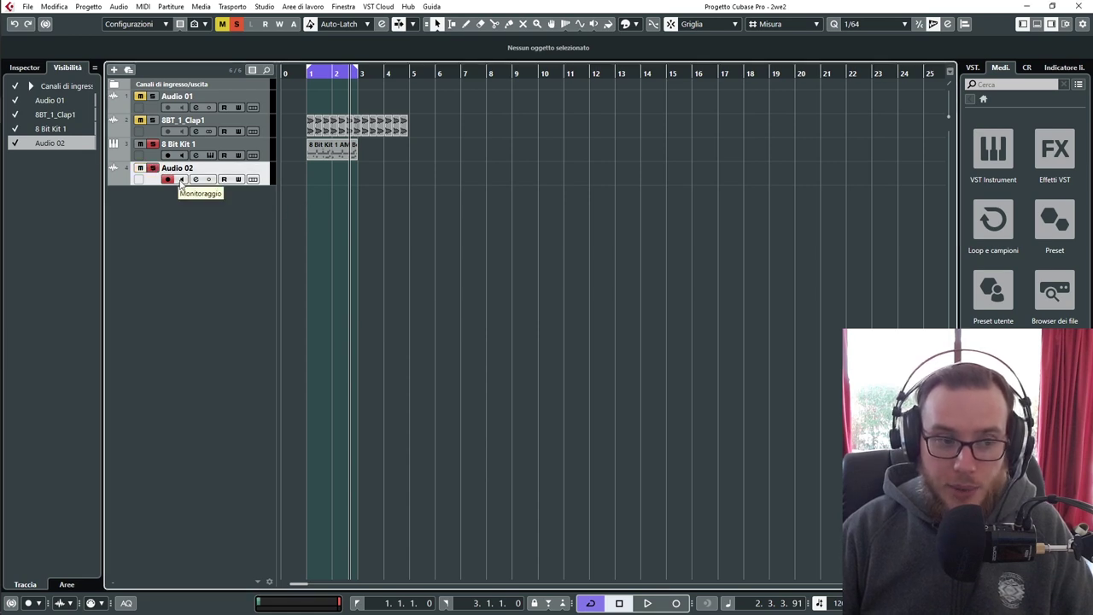
click(181, 180)
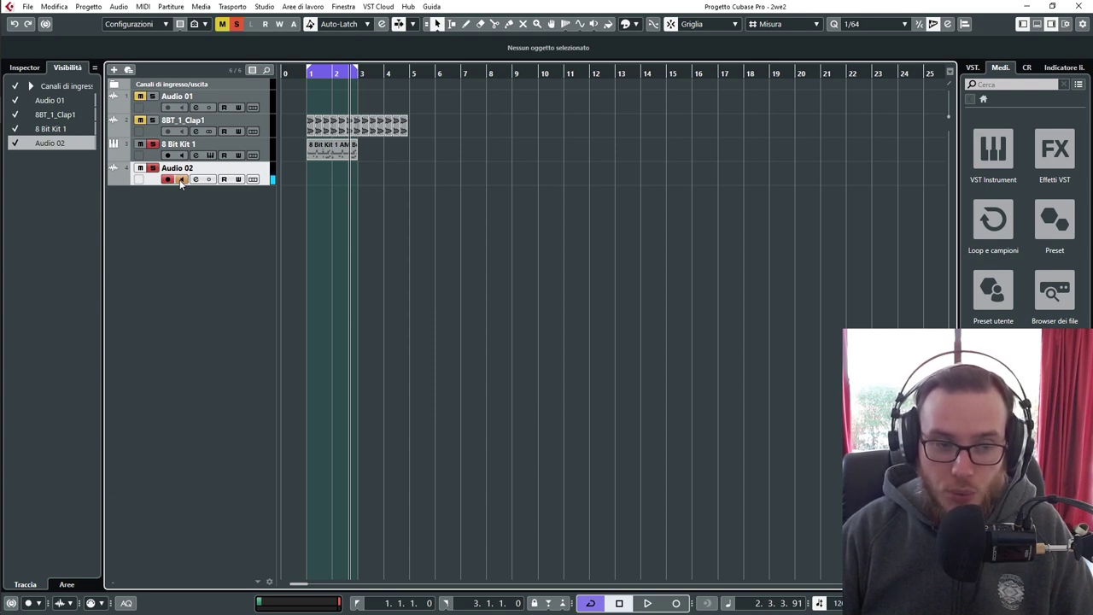
click(181, 179)
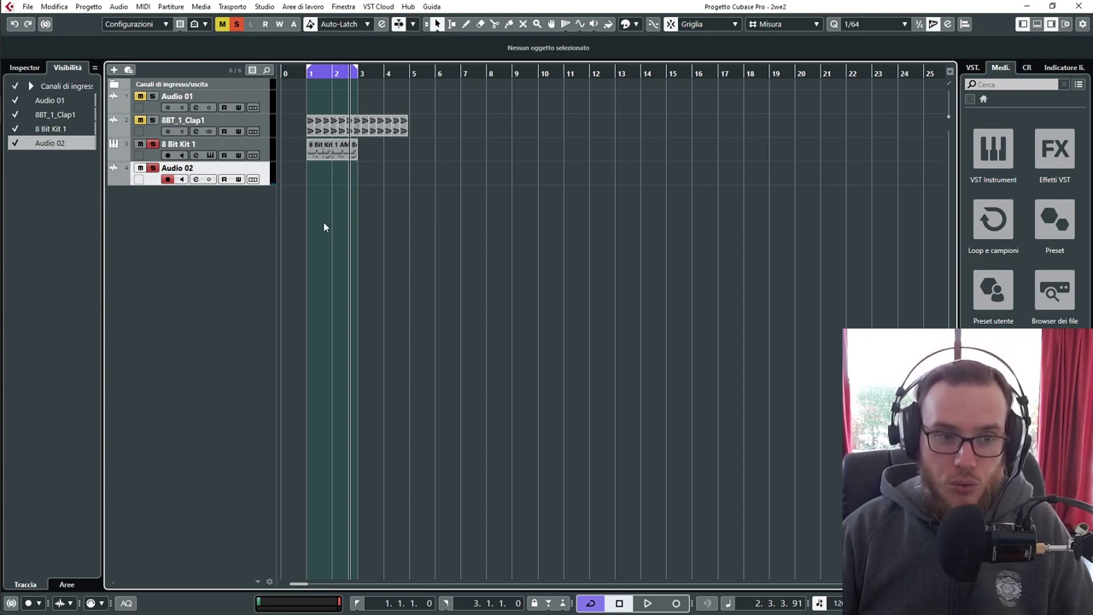
Step: Play the project from the start of bar 1 and switch to the VoiceMeeter mixer
click(300, 73)
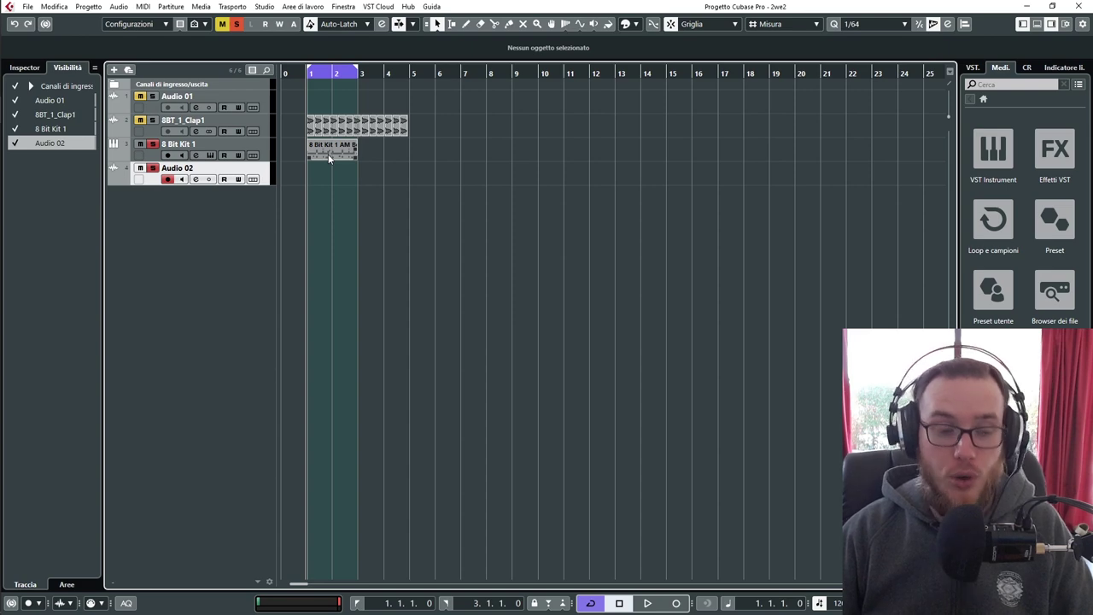
key(space)
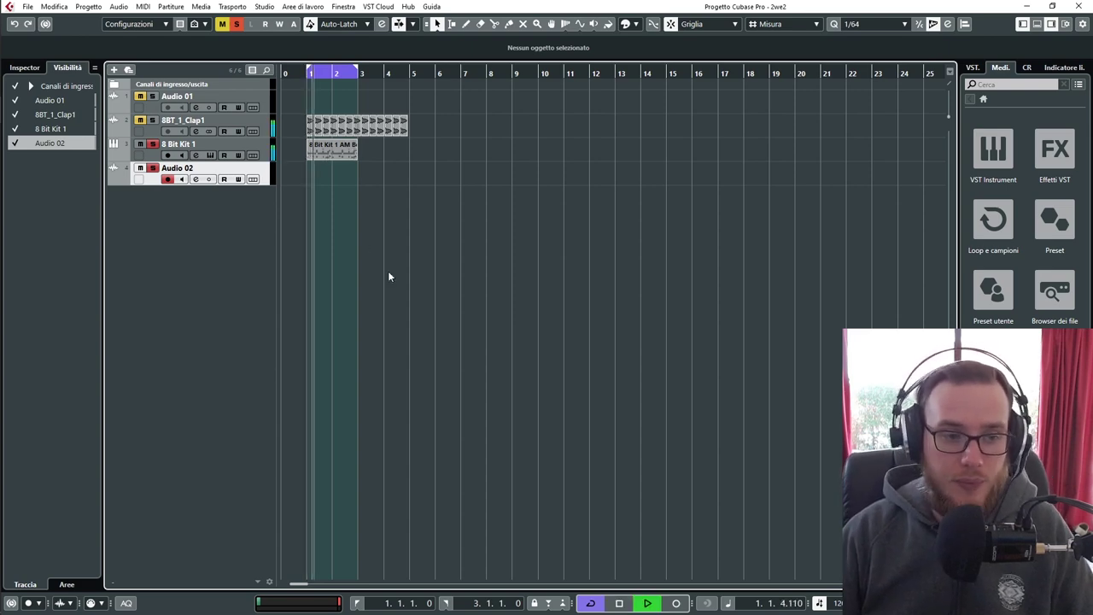
key(alt+Tab)
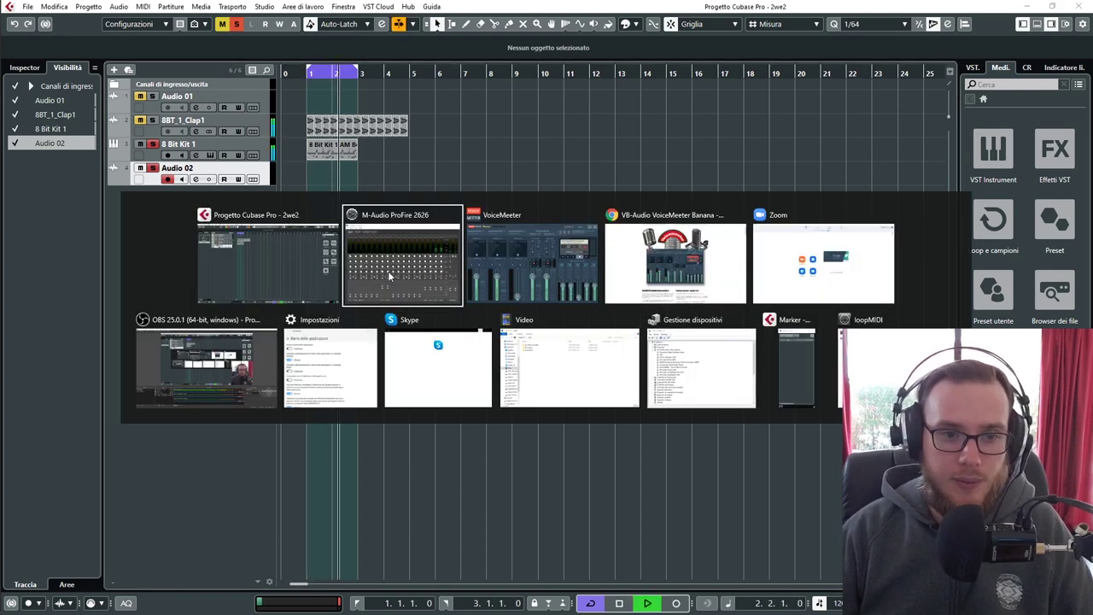
key(alt+Tab)
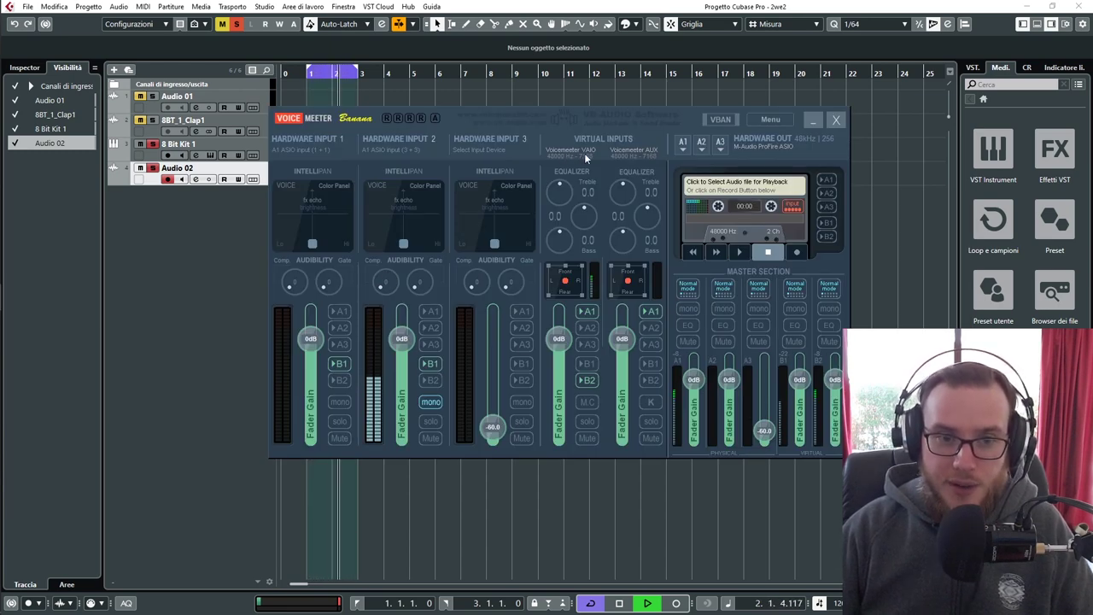
Step: Route the Voicemeeter VAIO virtual input to B1 in addition to A1 and B2, and stop the project playback
click(586, 312)
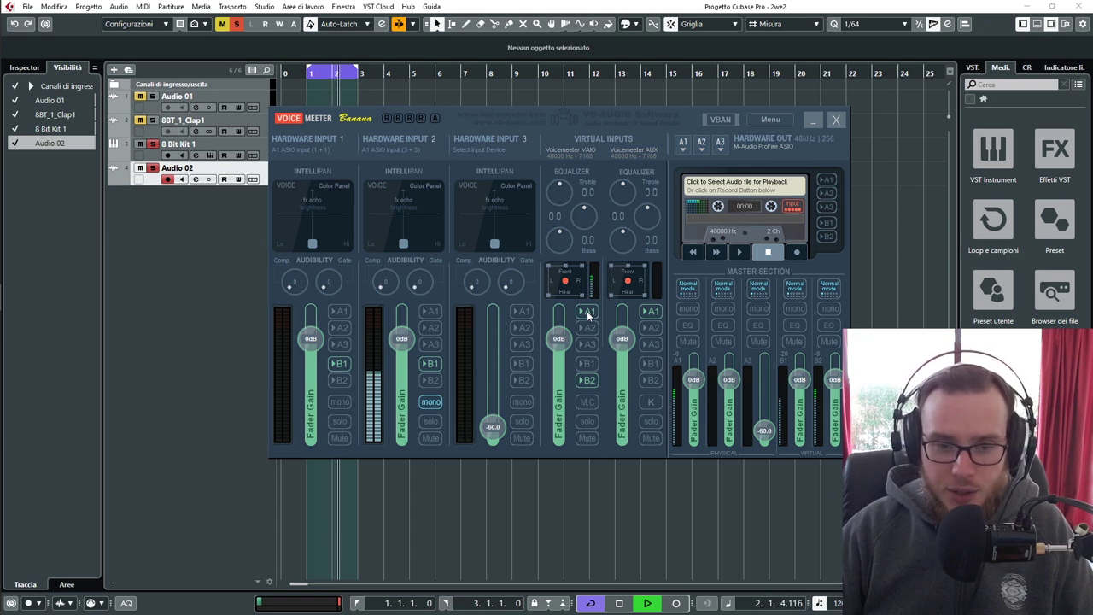
click(586, 381)
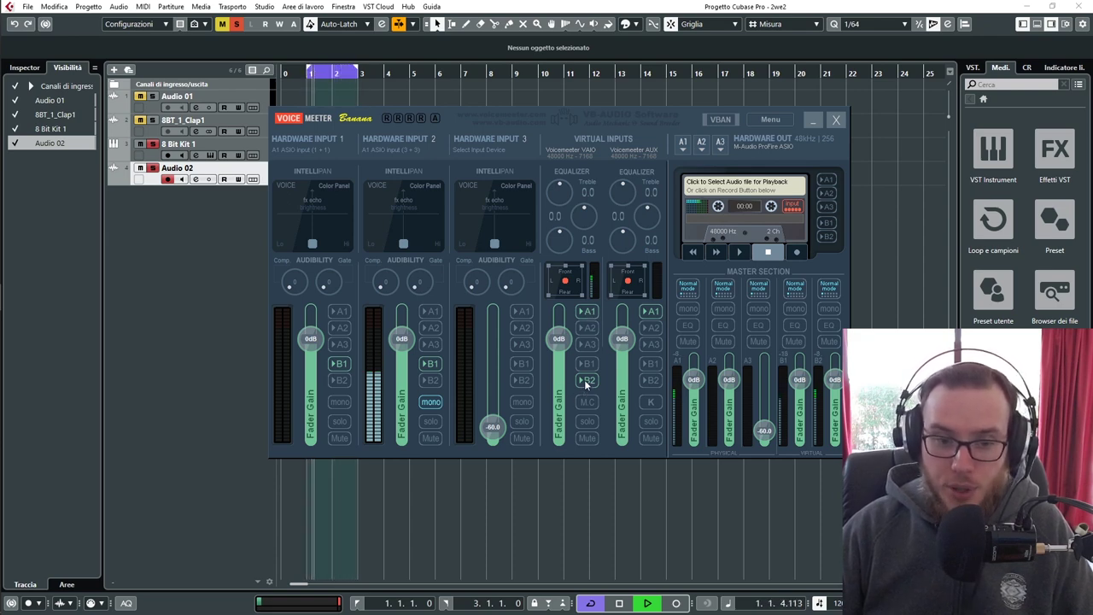
click(585, 381)
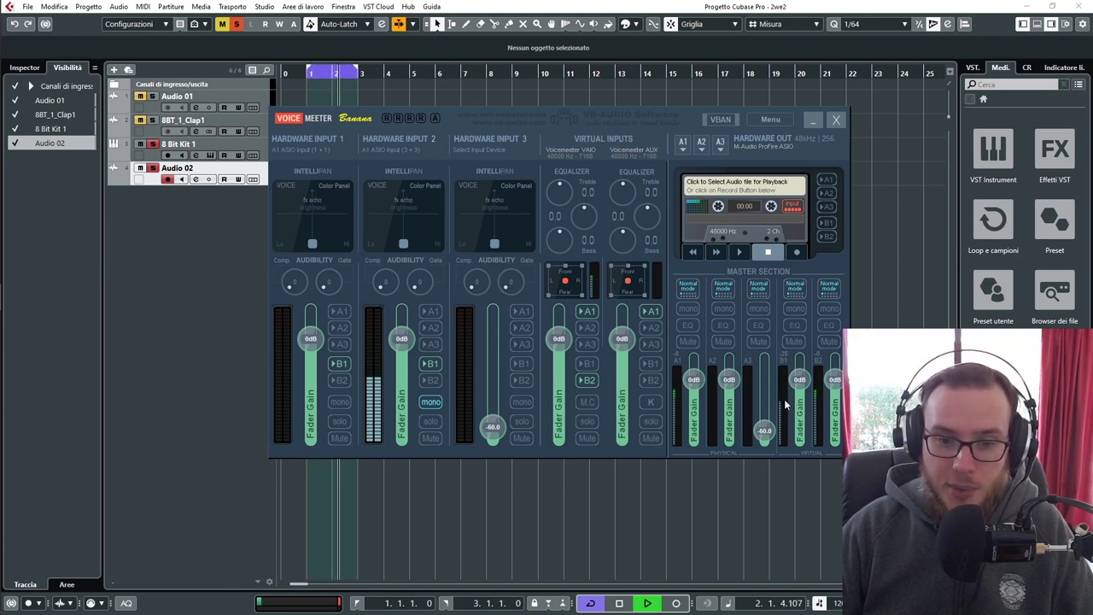
click(593, 362)
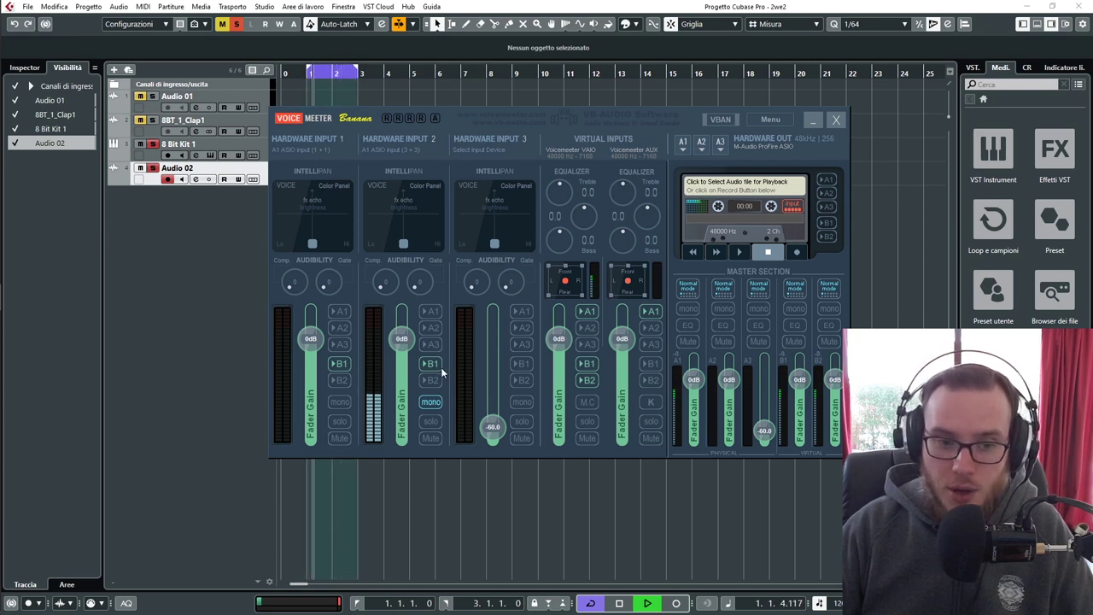
click(586, 380)
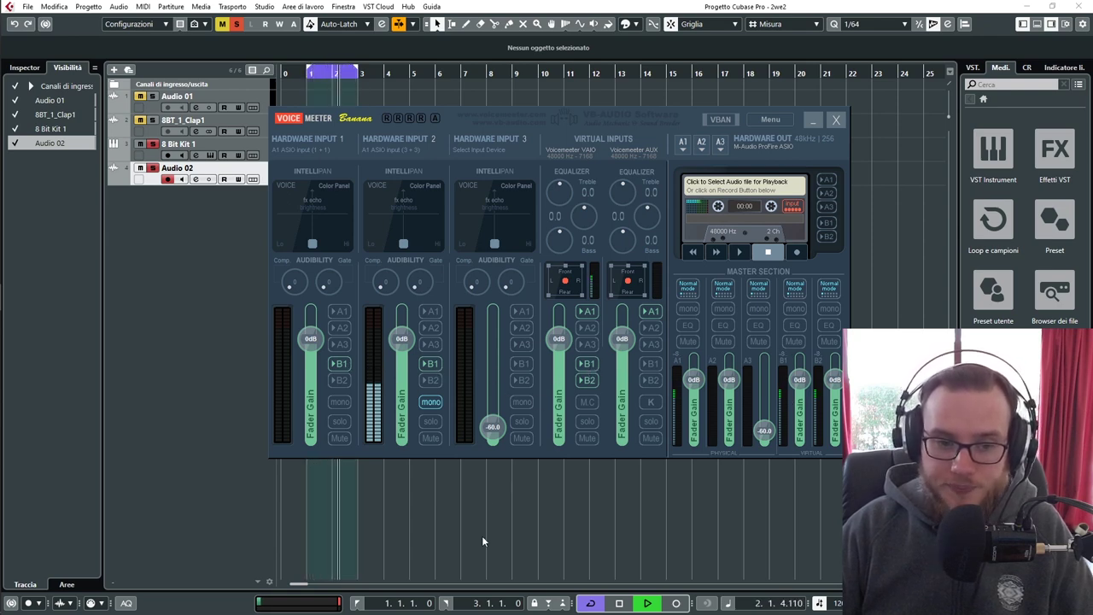
key(space)
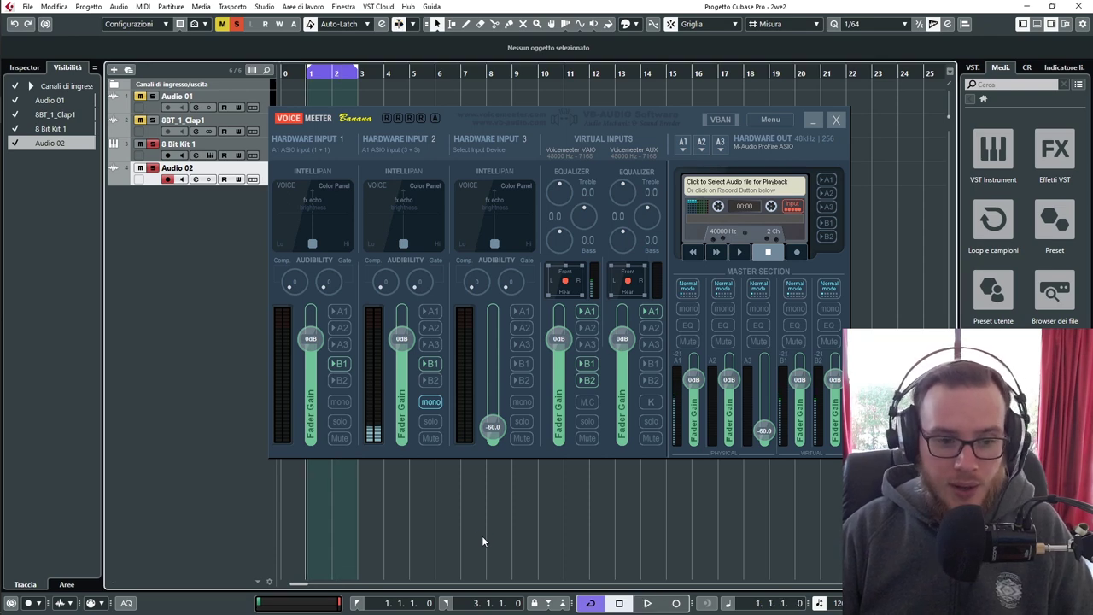
Step: Open the Windows sound settings, arrange them beside the VoiceMeeter mixer, and show the list of available input devices
mouse_move(13, 480)
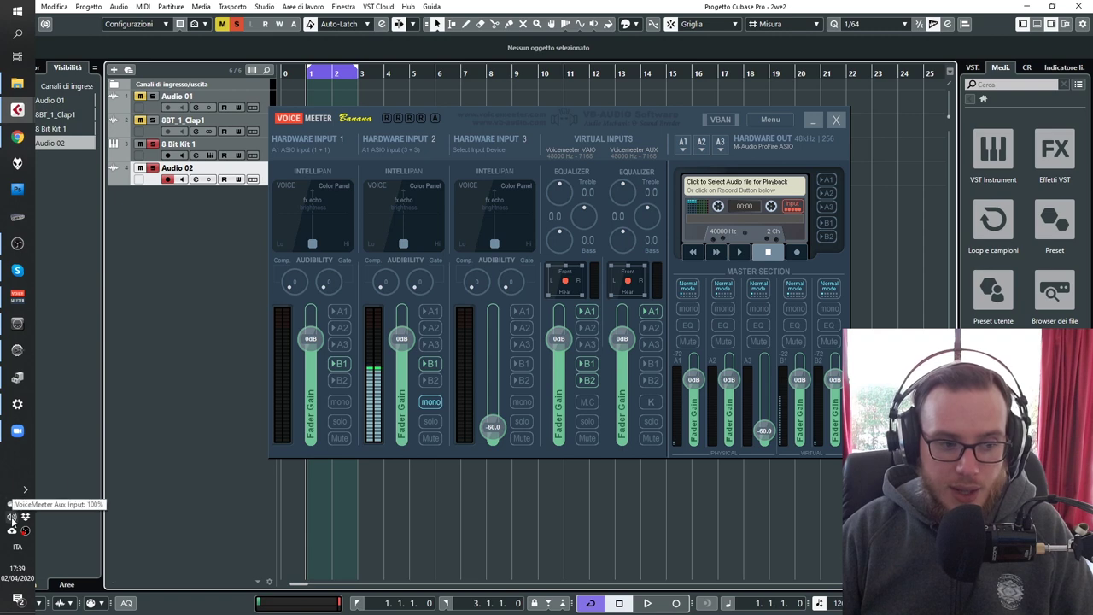
right_click(11, 517)
click(43, 531)
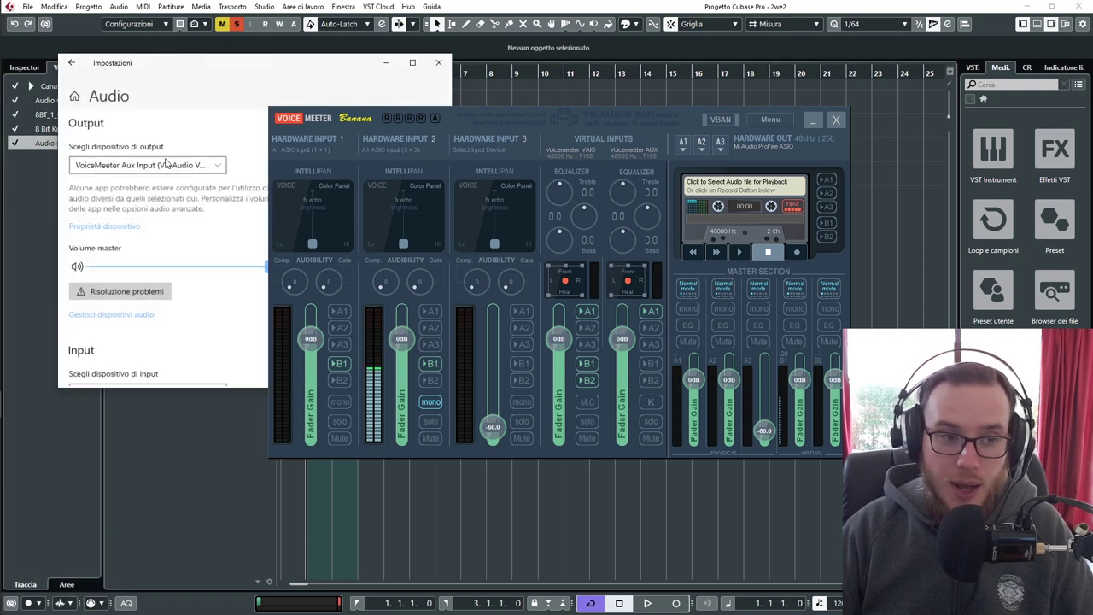
drag(357, 118, 554, 79)
drag(246, 64, 259, 109)
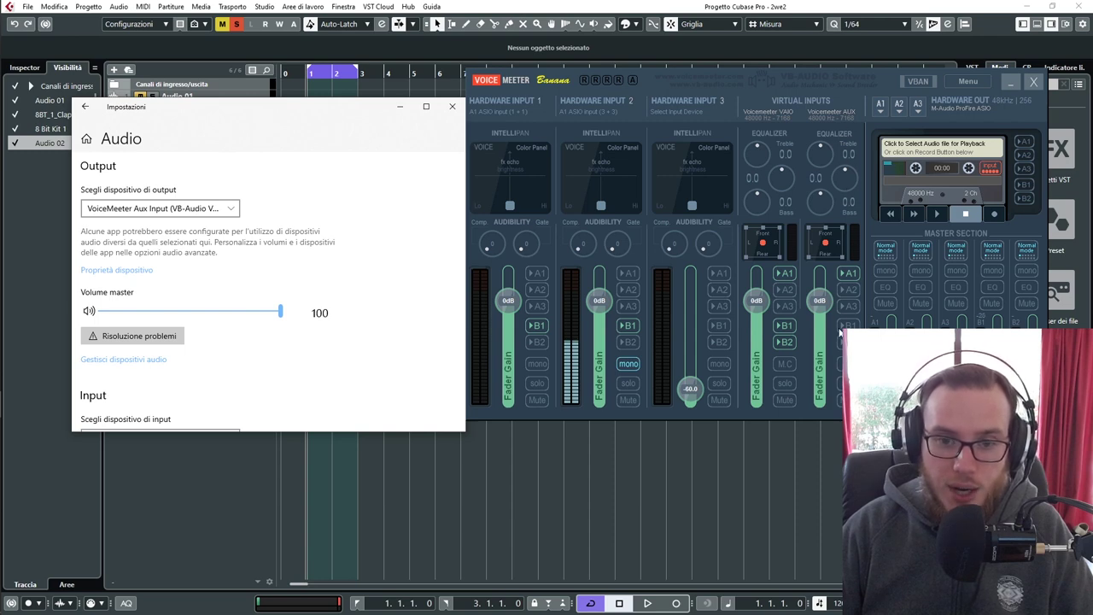
scroll(417, 252, down, 3)
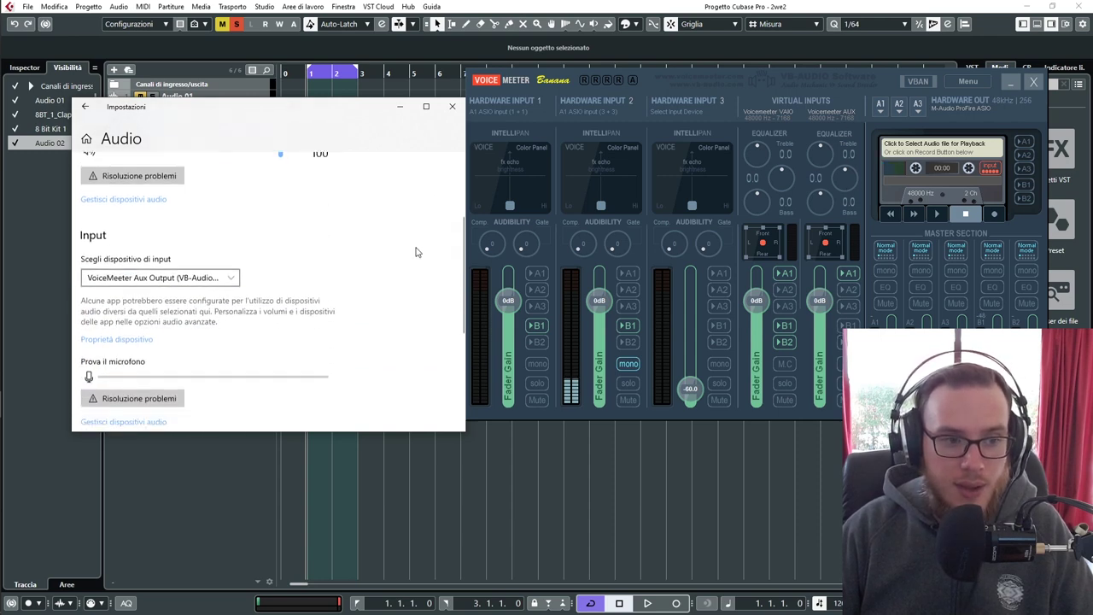
click(128, 272)
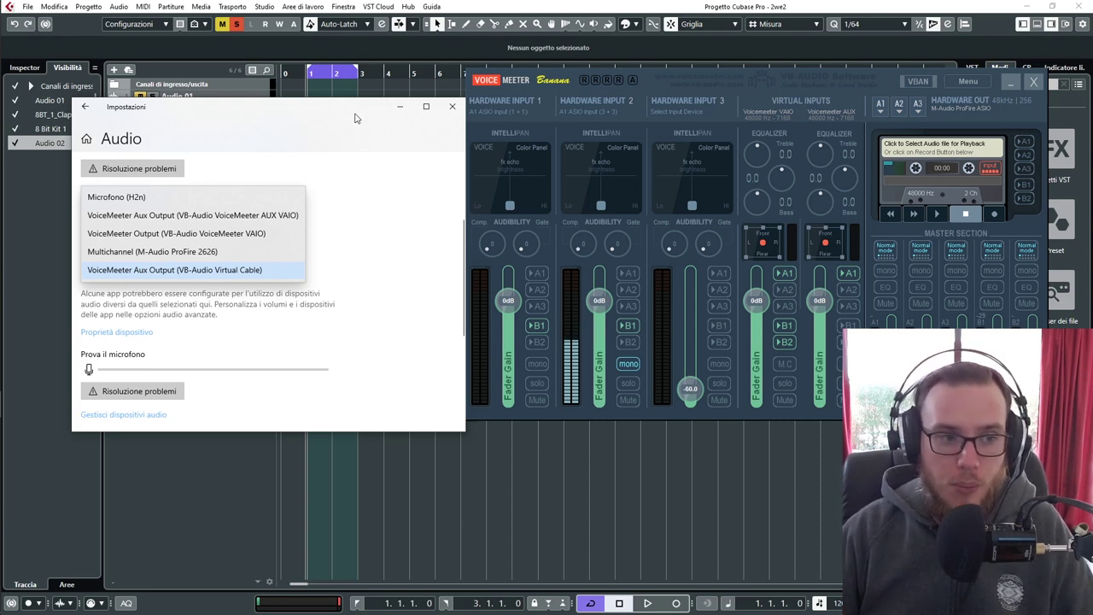
Step: Close the Windows sound settings and move the VoiceMeeter mixer over the middle of the Cubase project window
click(358, 117)
click(444, 112)
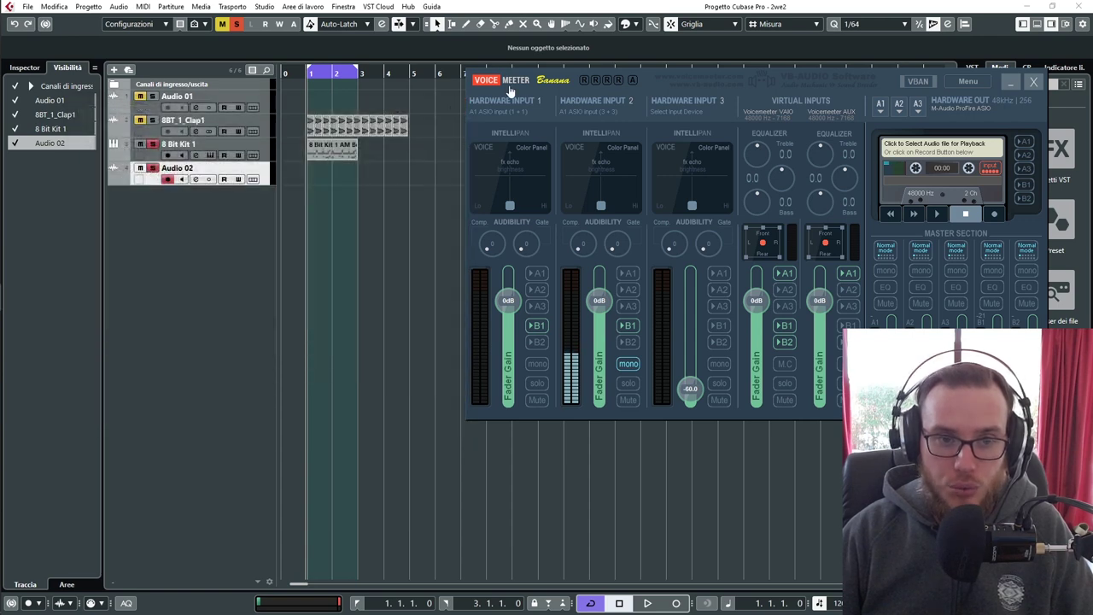
drag(683, 81, 495, 106)
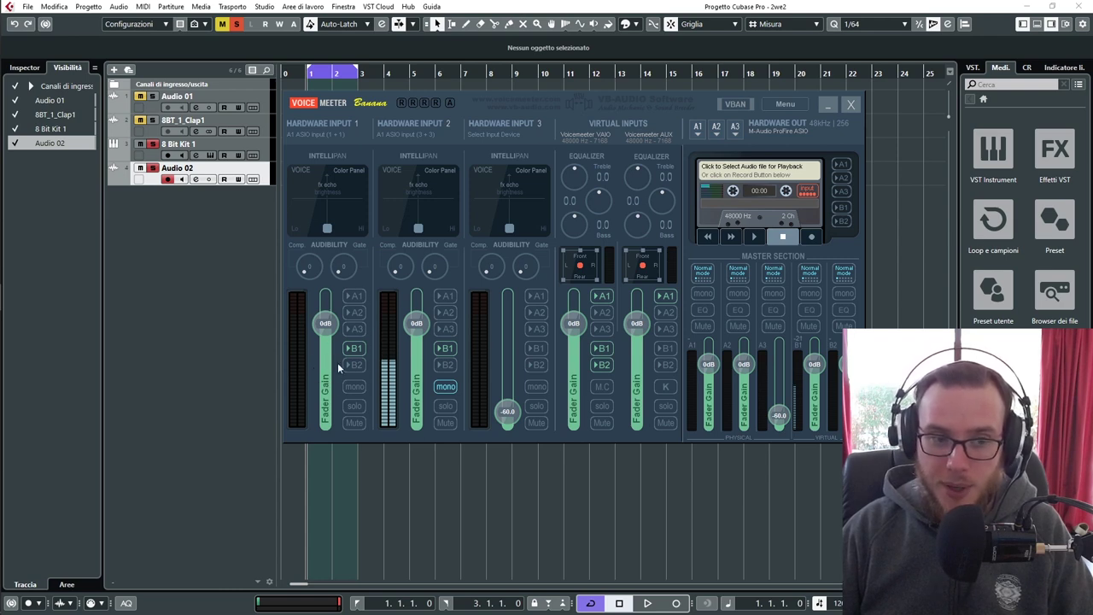
click(445, 349)
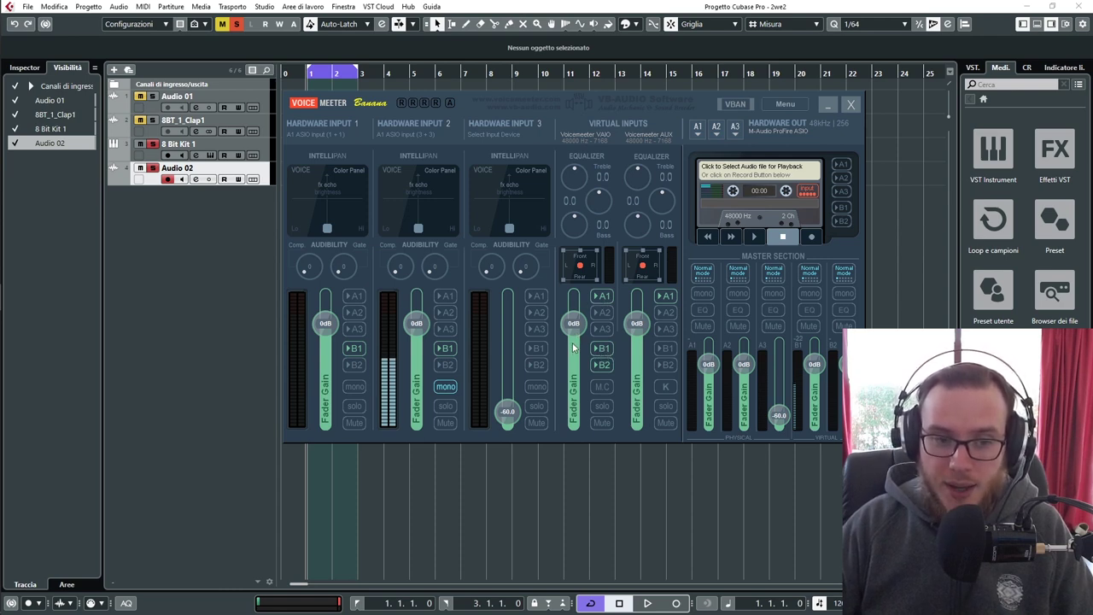
click(604, 297)
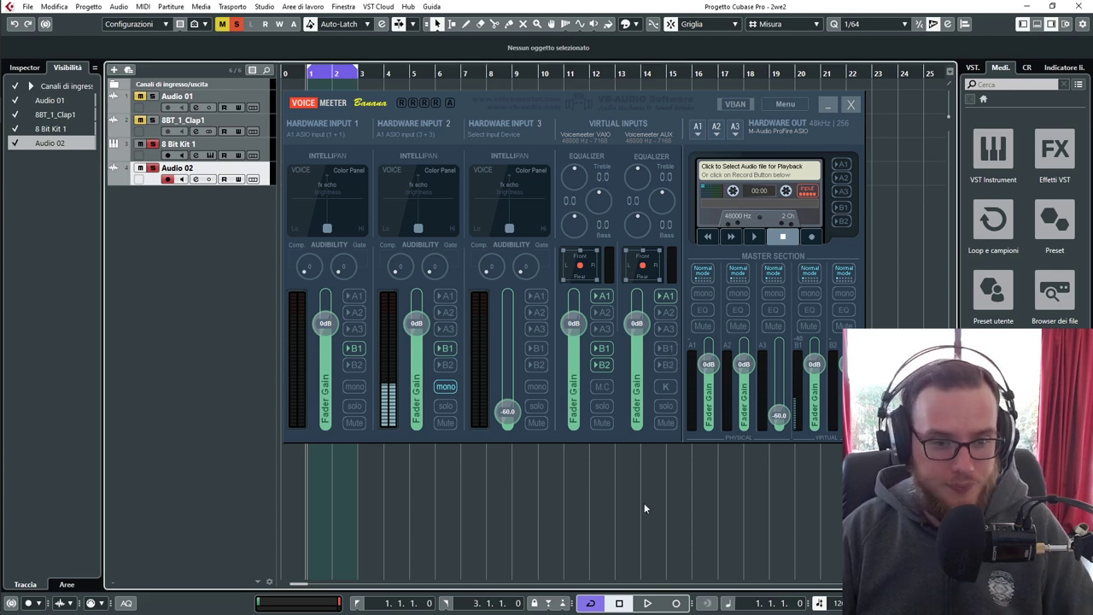
Step: Switch to Zoom, open its audio settings, and review the advanced audio processing options before returning to the main audio page
key(alt+Tab)
key(alt+Tab)
key(alt+Tab)
key(alt+Tab)
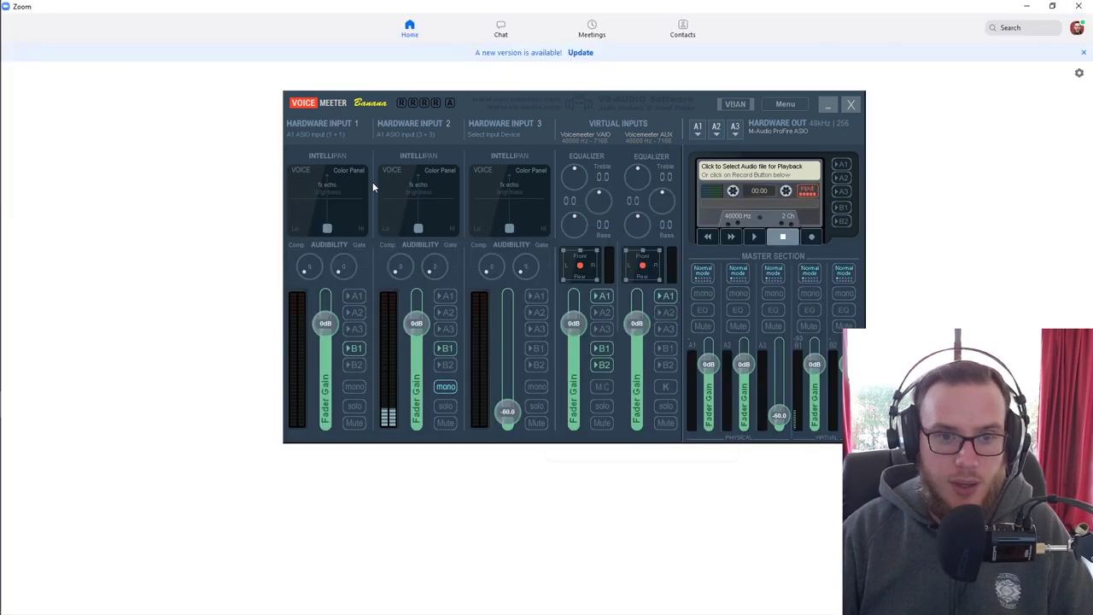
click(1076, 28)
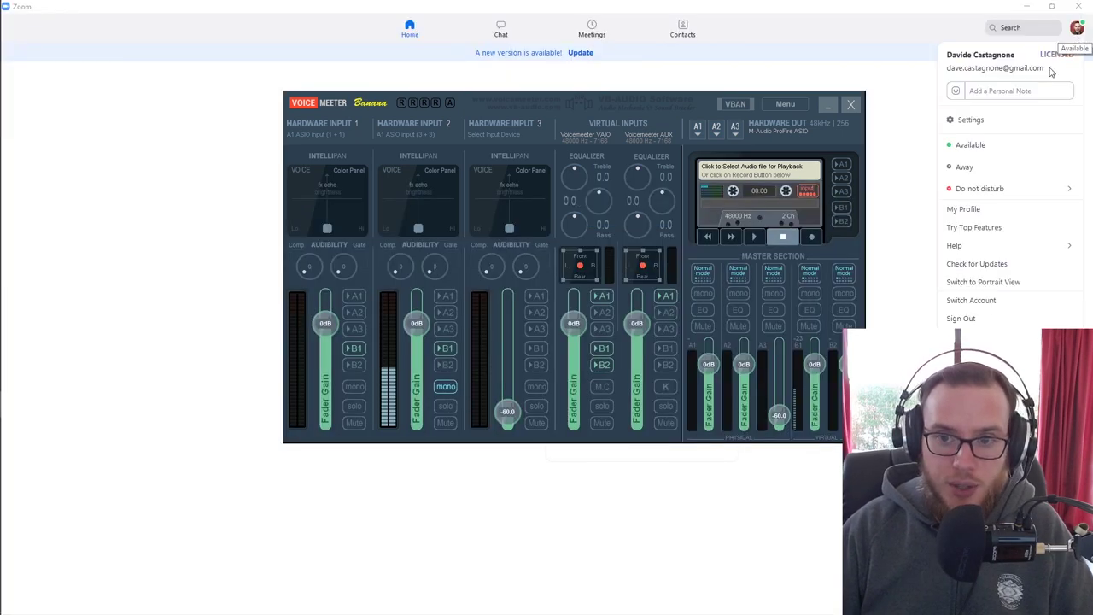
click(963, 120)
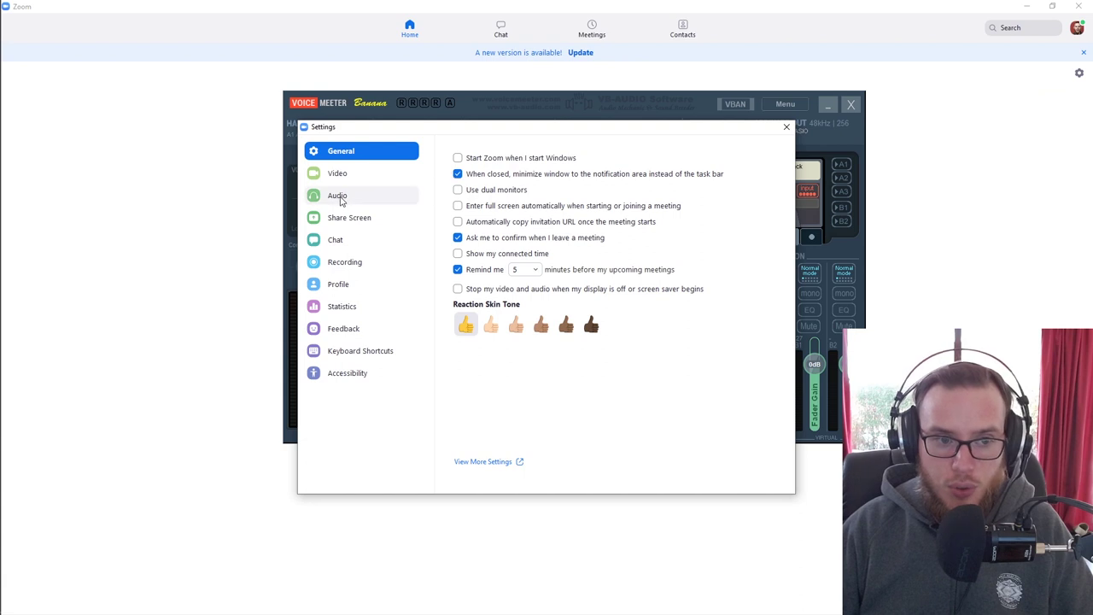
click(338, 198)
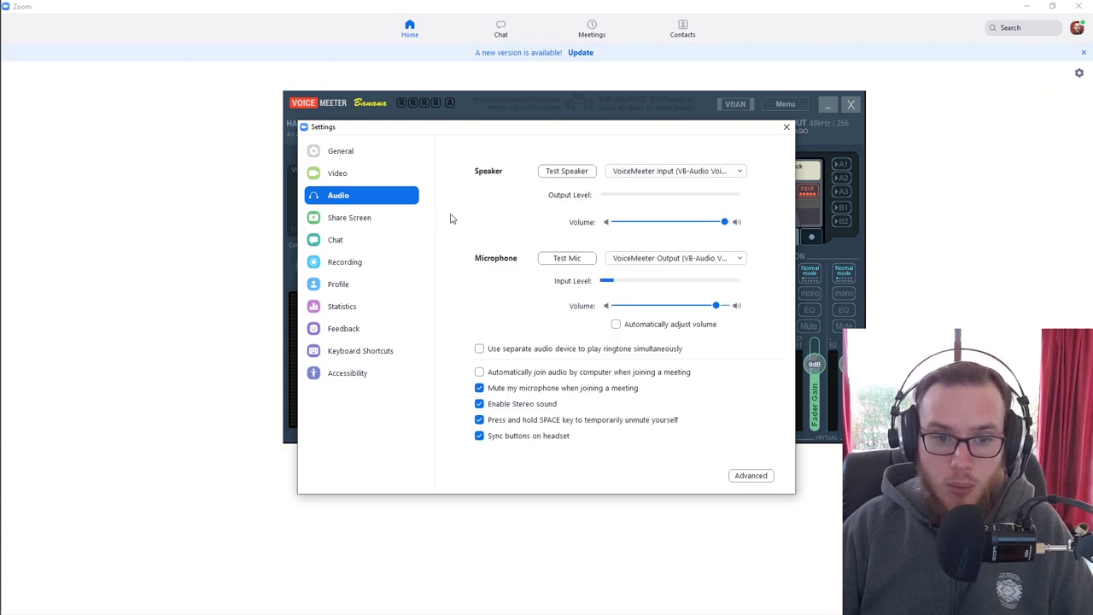
click(750, 476)
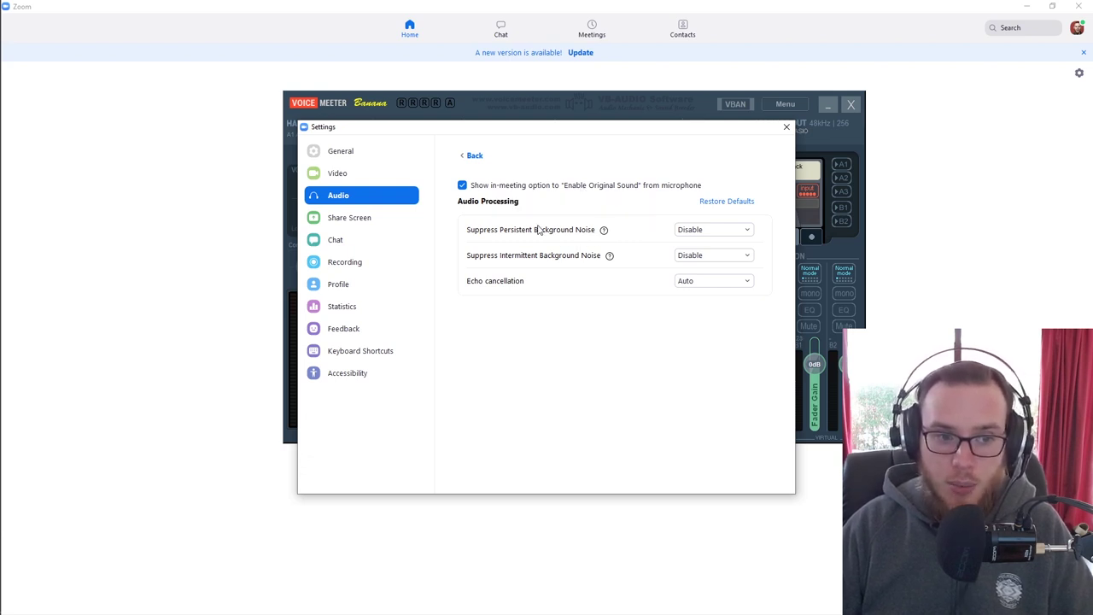
click(471, 157)
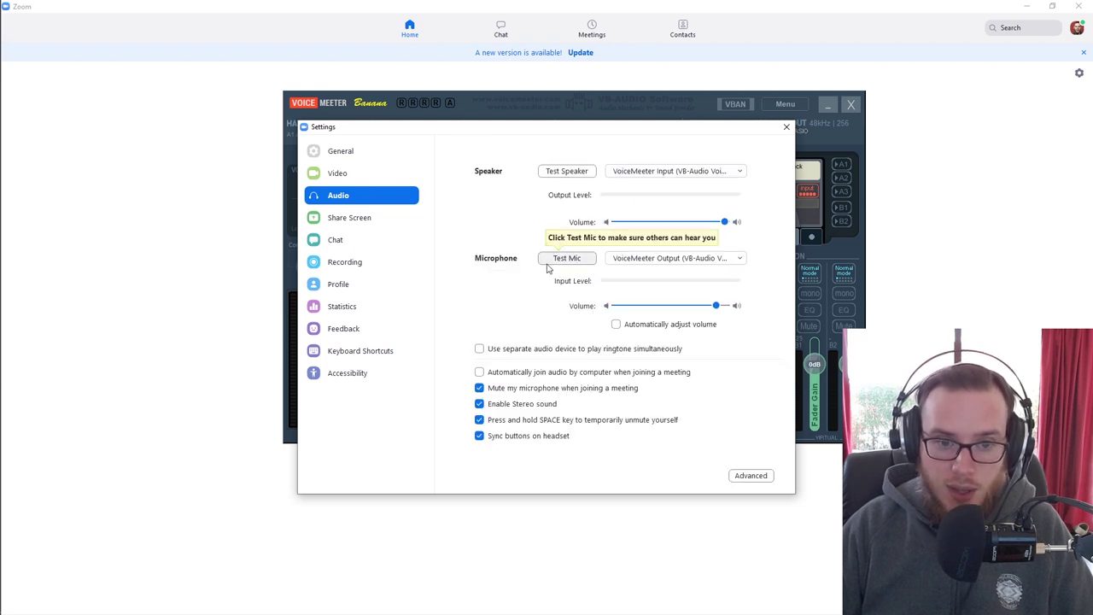
Step: Review the available microphone and speaker devices, keeping VoiceMeeter Output as the microphone and VoiceMeeter Input as the speaker
click(643, 259)
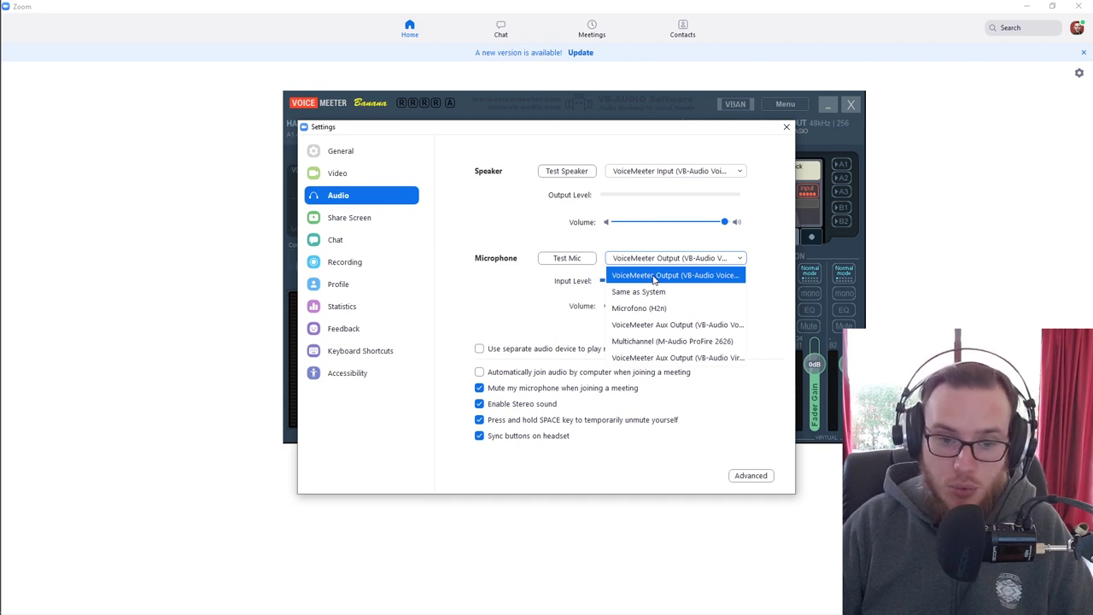
click(604, 242)
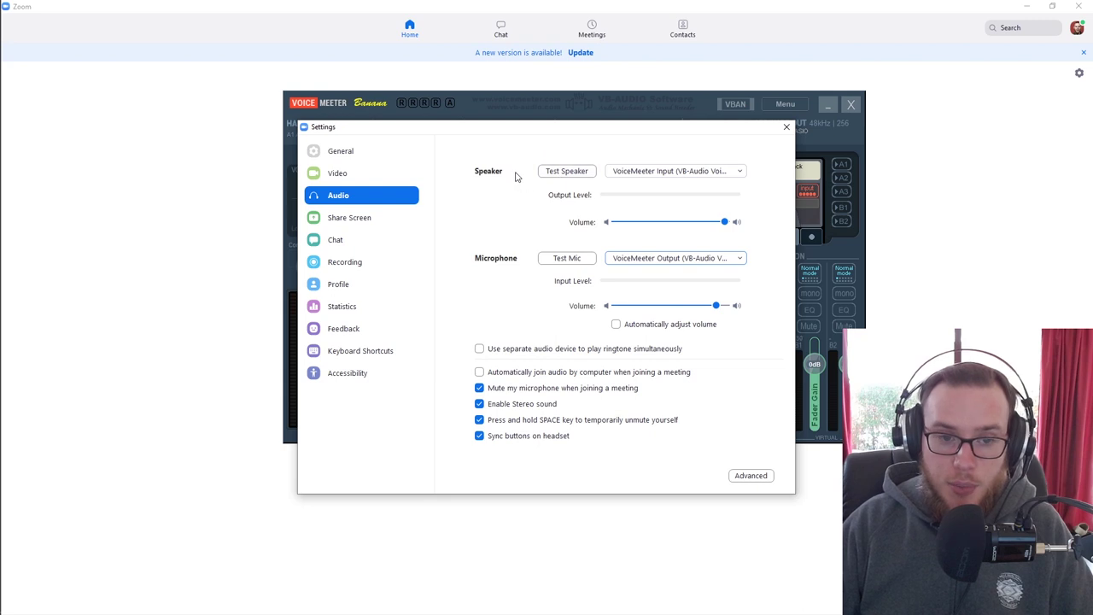
click(649, 174)
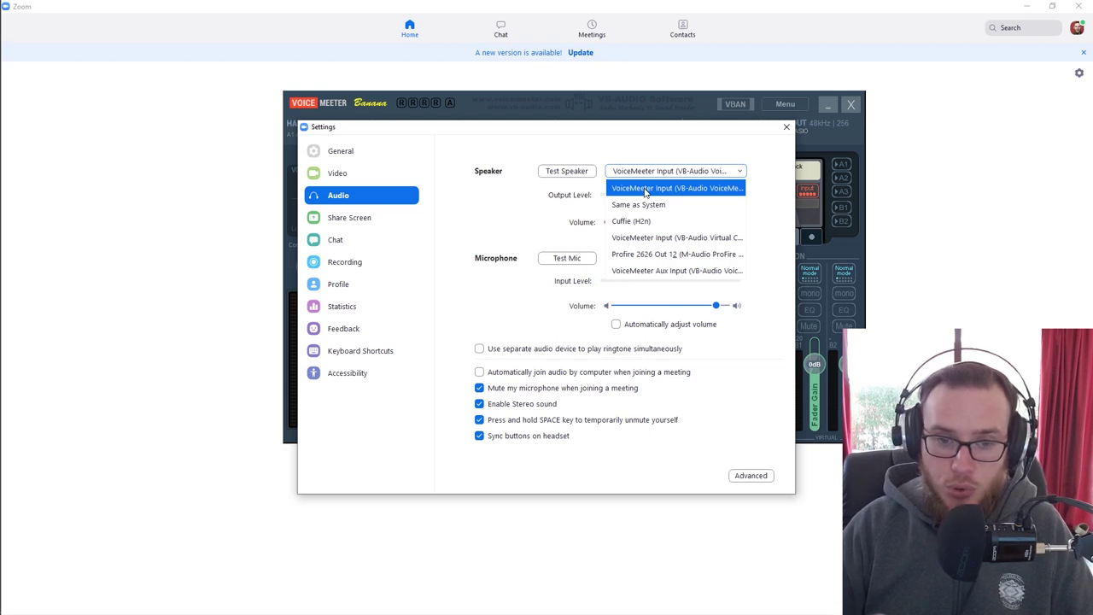
click(240, 248)
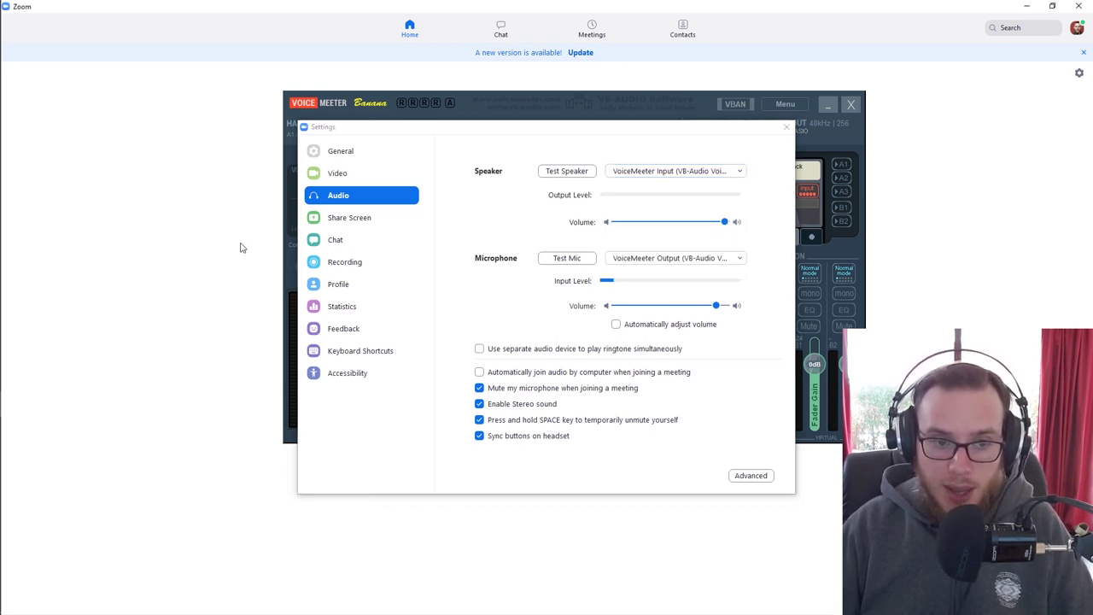
Step: Switch back to Cubase, play the project to check Zoom's microphone input level, and stop the playback
key(alt+Tab)
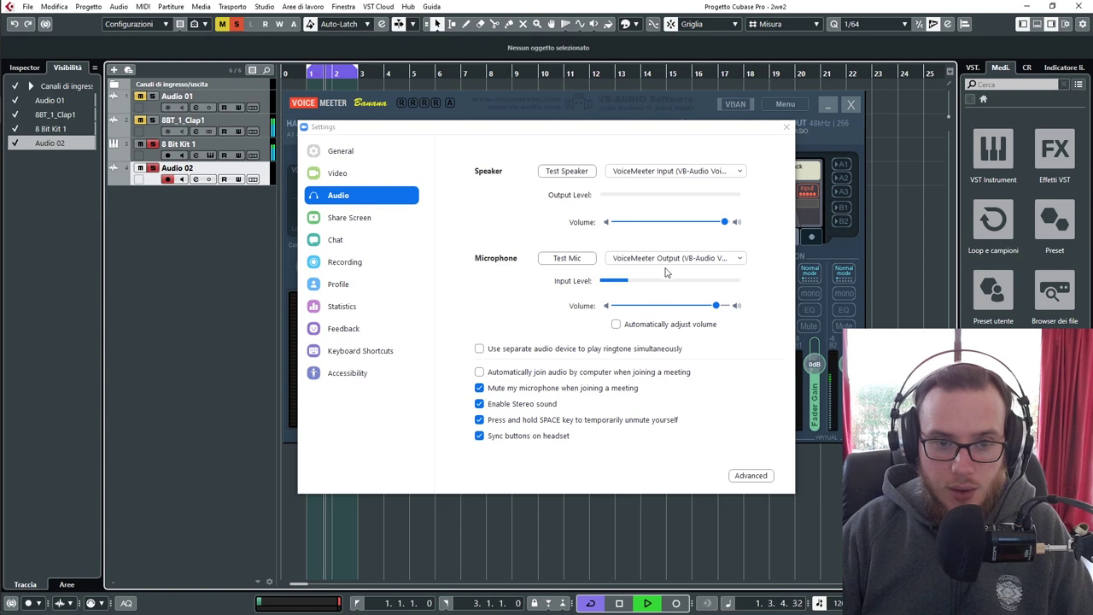
key(space)
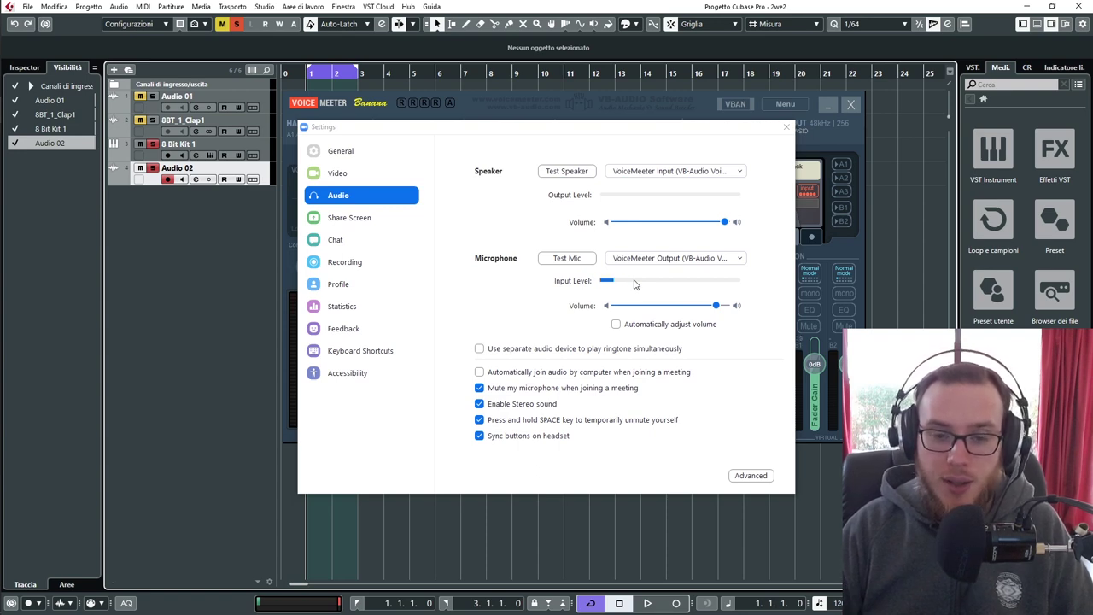
Step: Bring the VoiceMeeter mixer forward and open its system settings and options
click(792, 104)
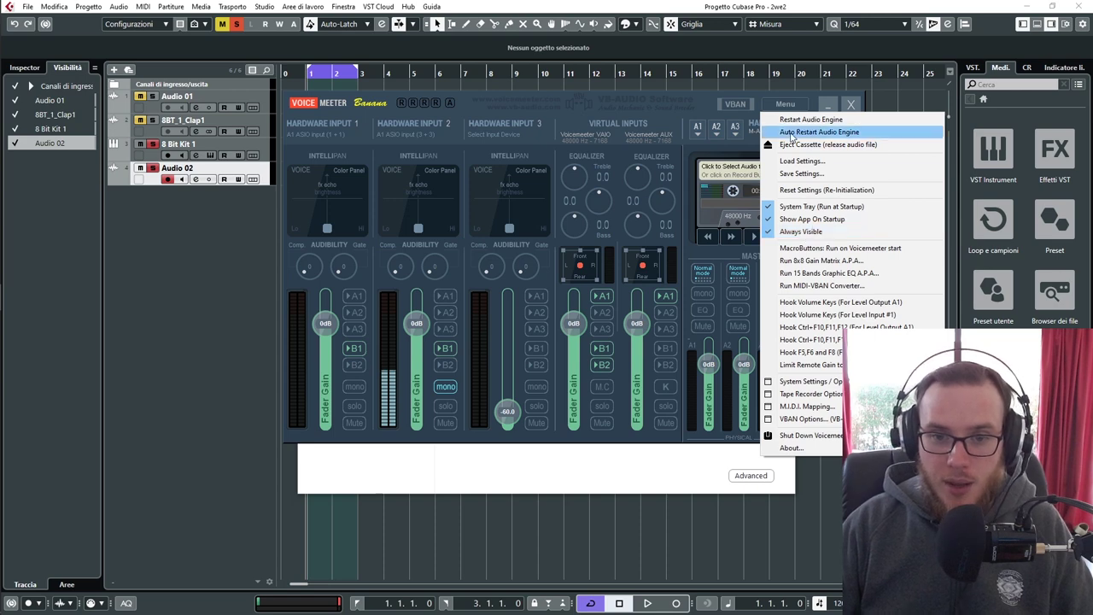
click(798, 381)
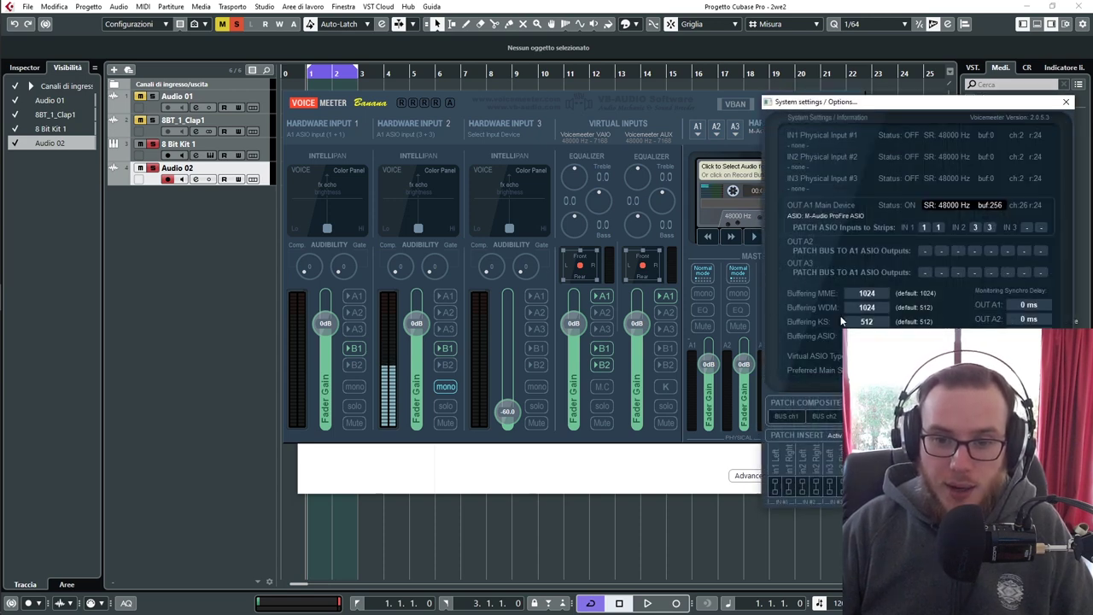